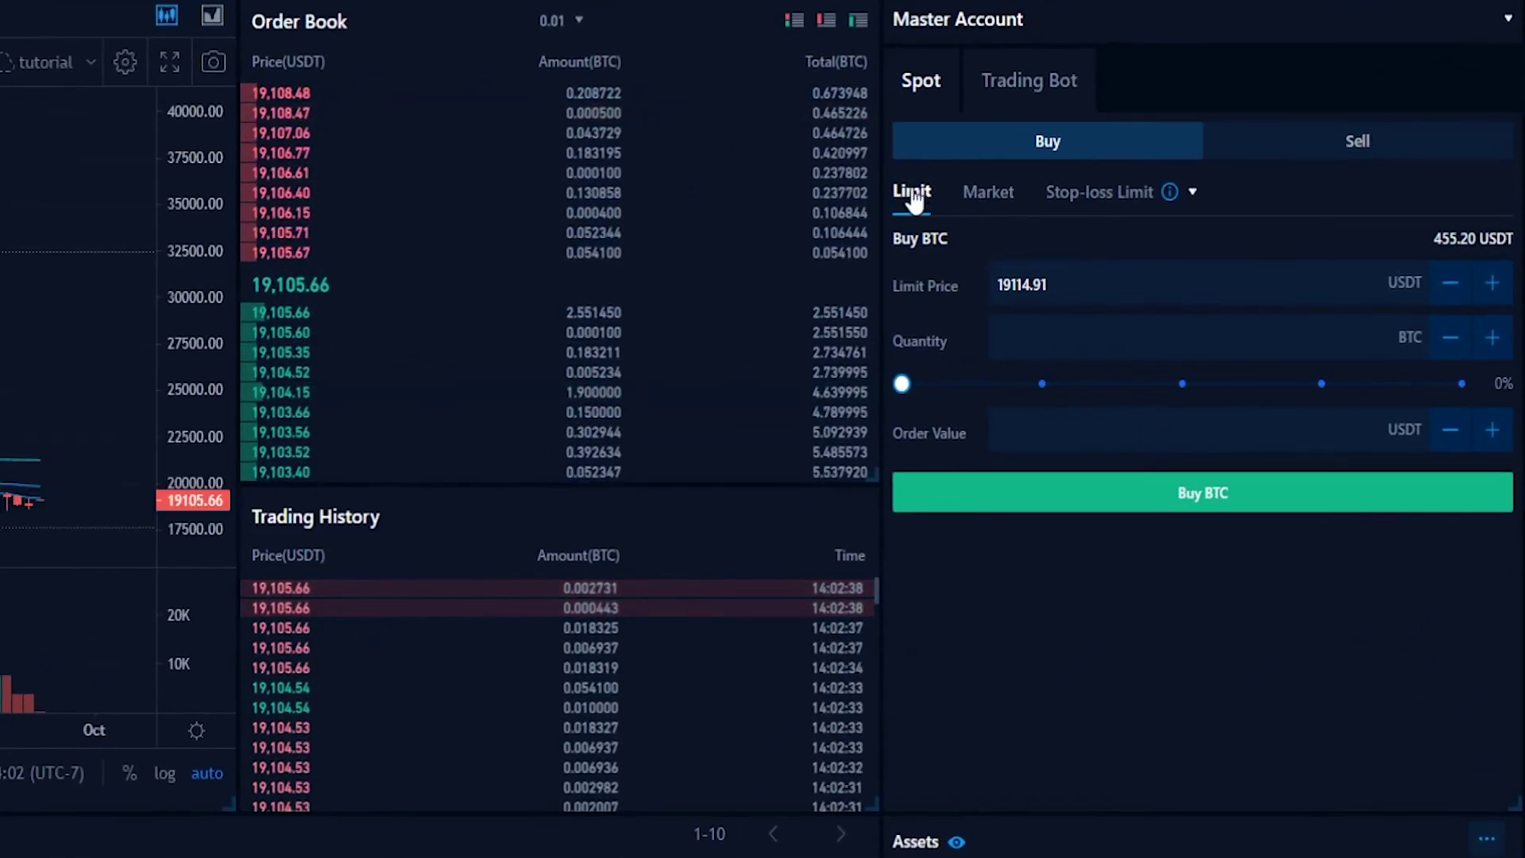
Switch the order form to a Stop-loss Limit order on the Sell BTC side
{"action": "left_click", "coordinate": [1108, 194]}
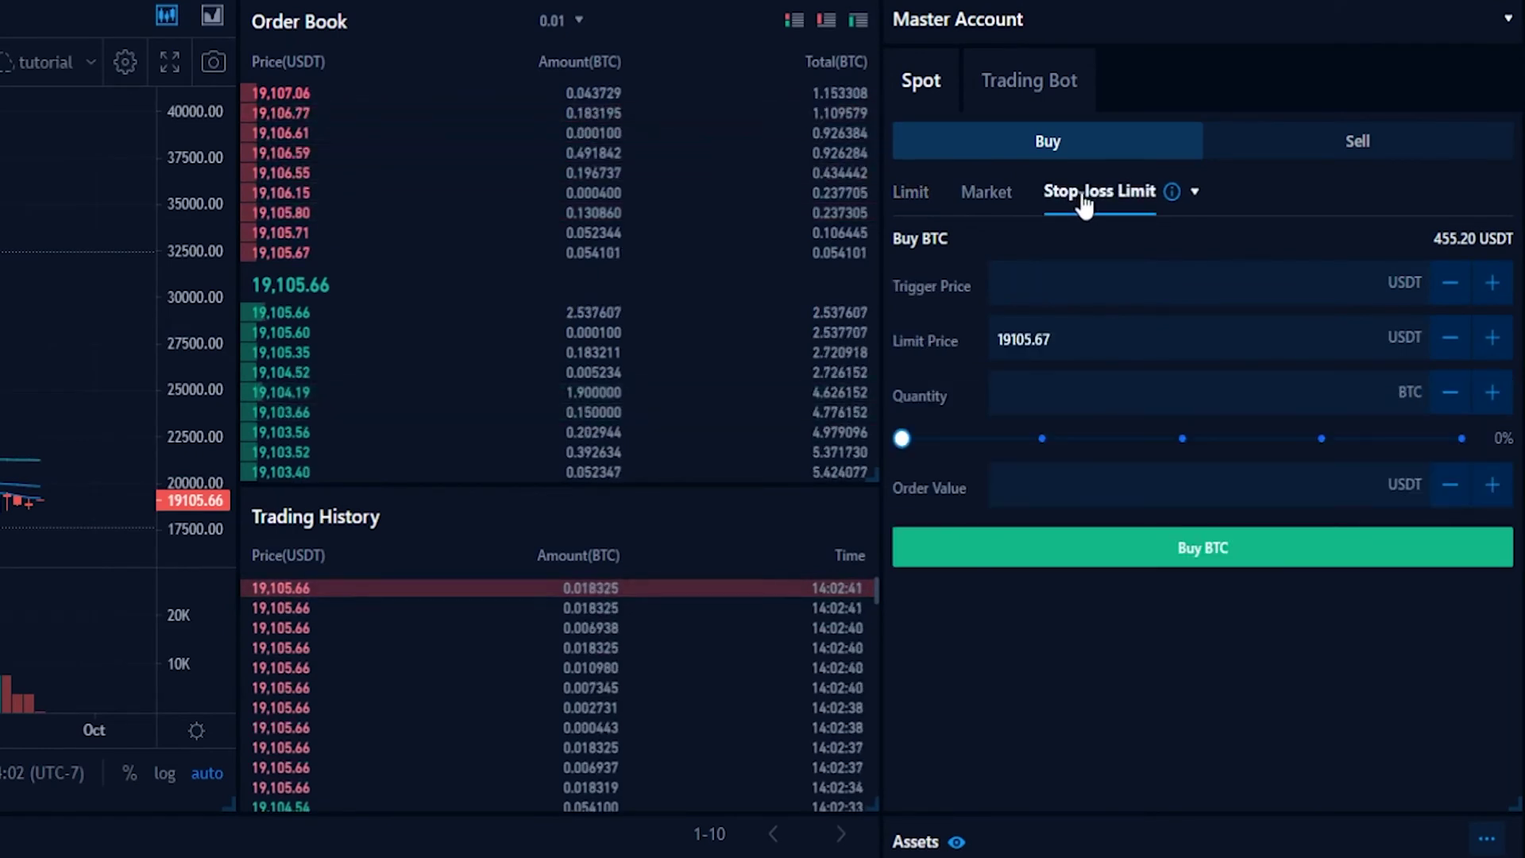
{"action": "left_click", "coordinate": [1270, 148]}
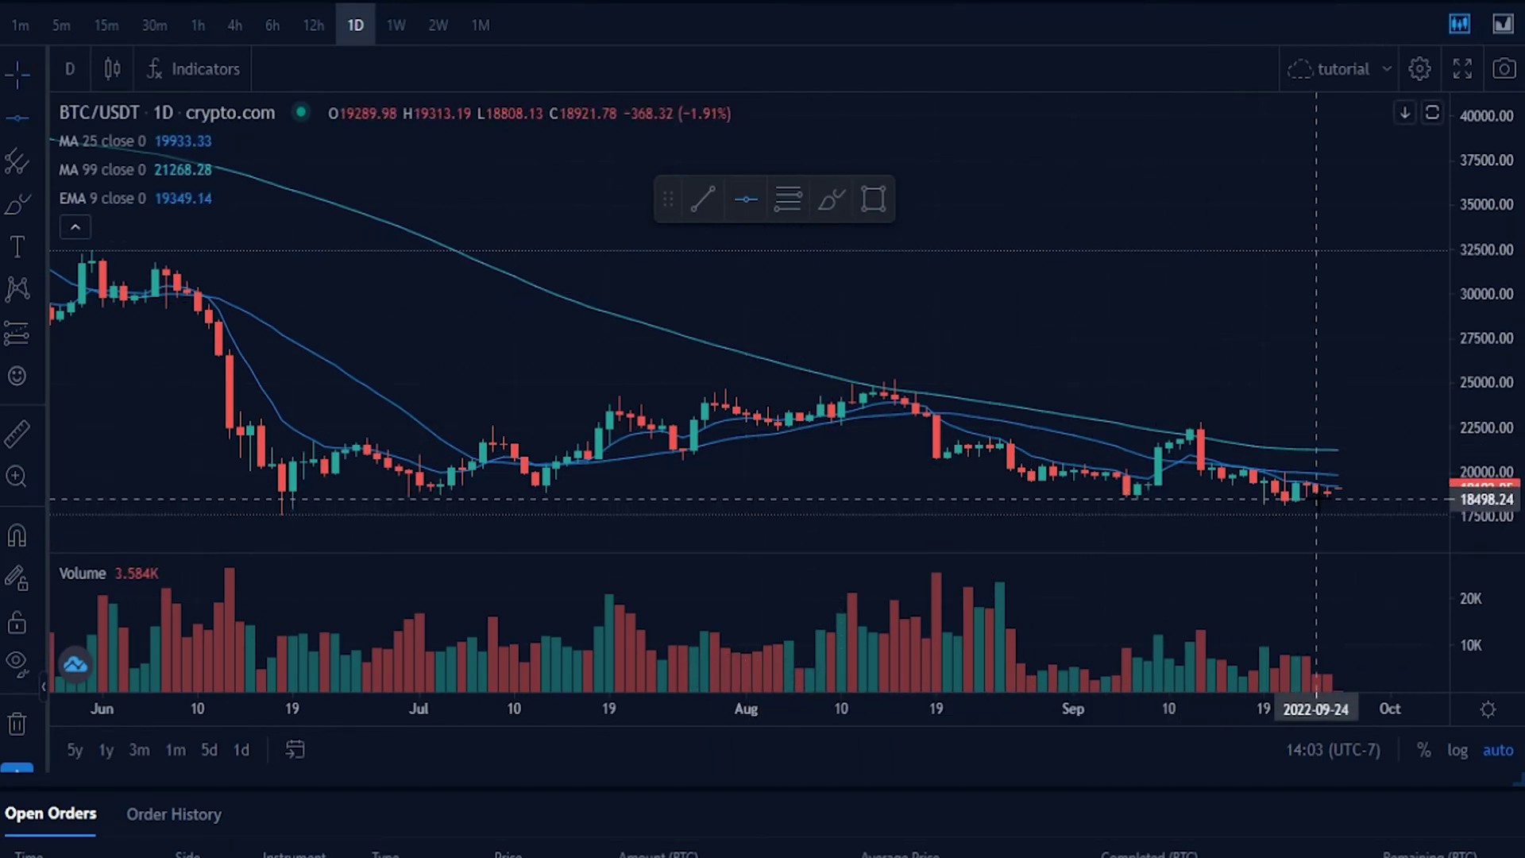
Place a horizontal support line on the chart at 18498.24
{"action": "left_click", "coordinate": [1316, 501]}
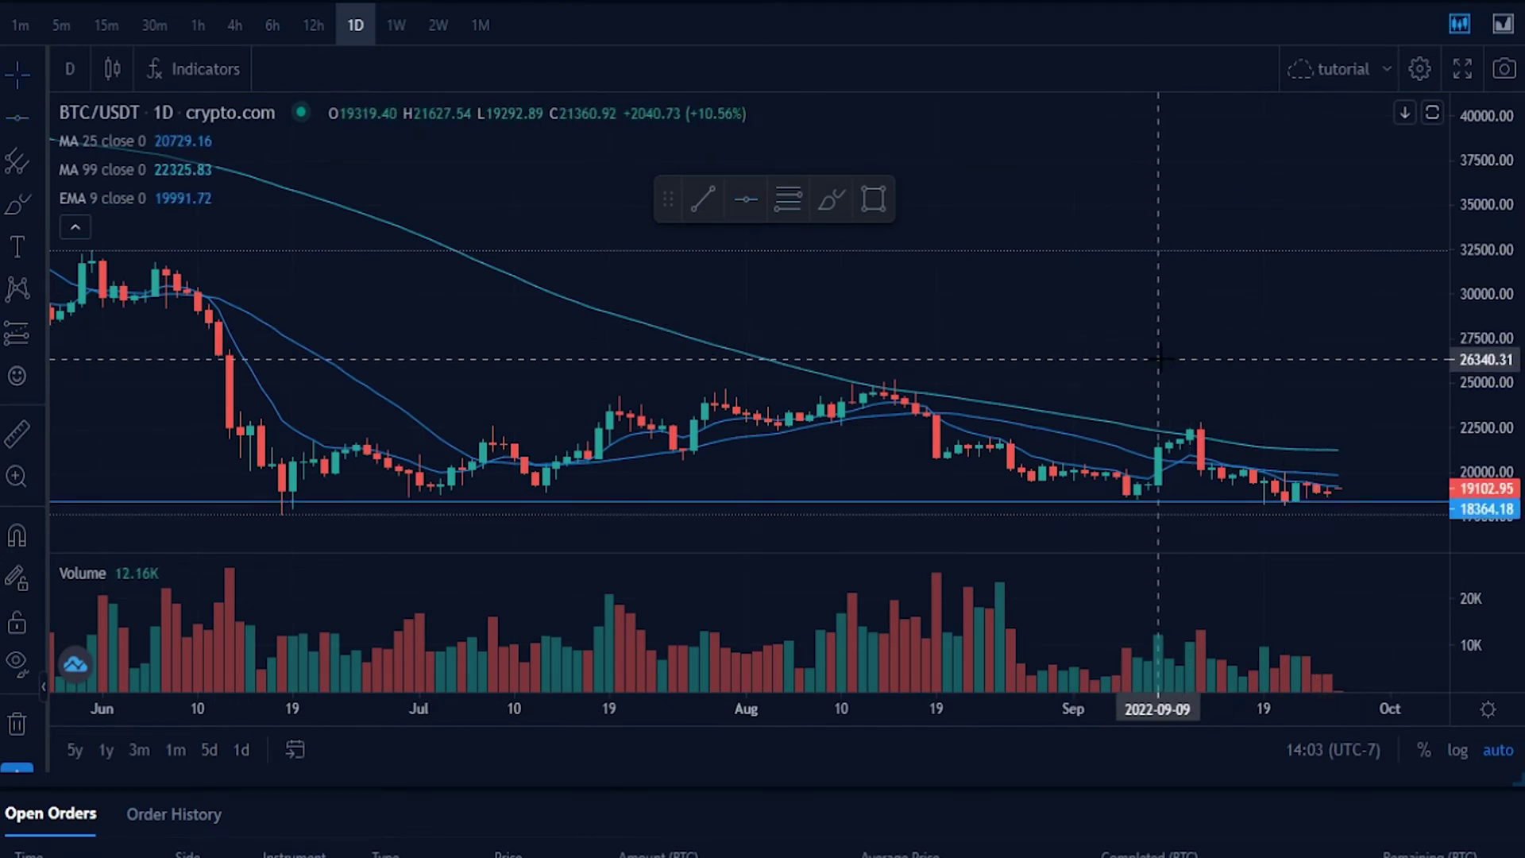
{"action": "left_click_drag", "start_coordinate": [1297, 501], "coordinate": [1297, 499]}
Draw yellow brush circles around the September and latest candles, undoing each one
{"action": "left_click", "coordinate": [834, 210]}
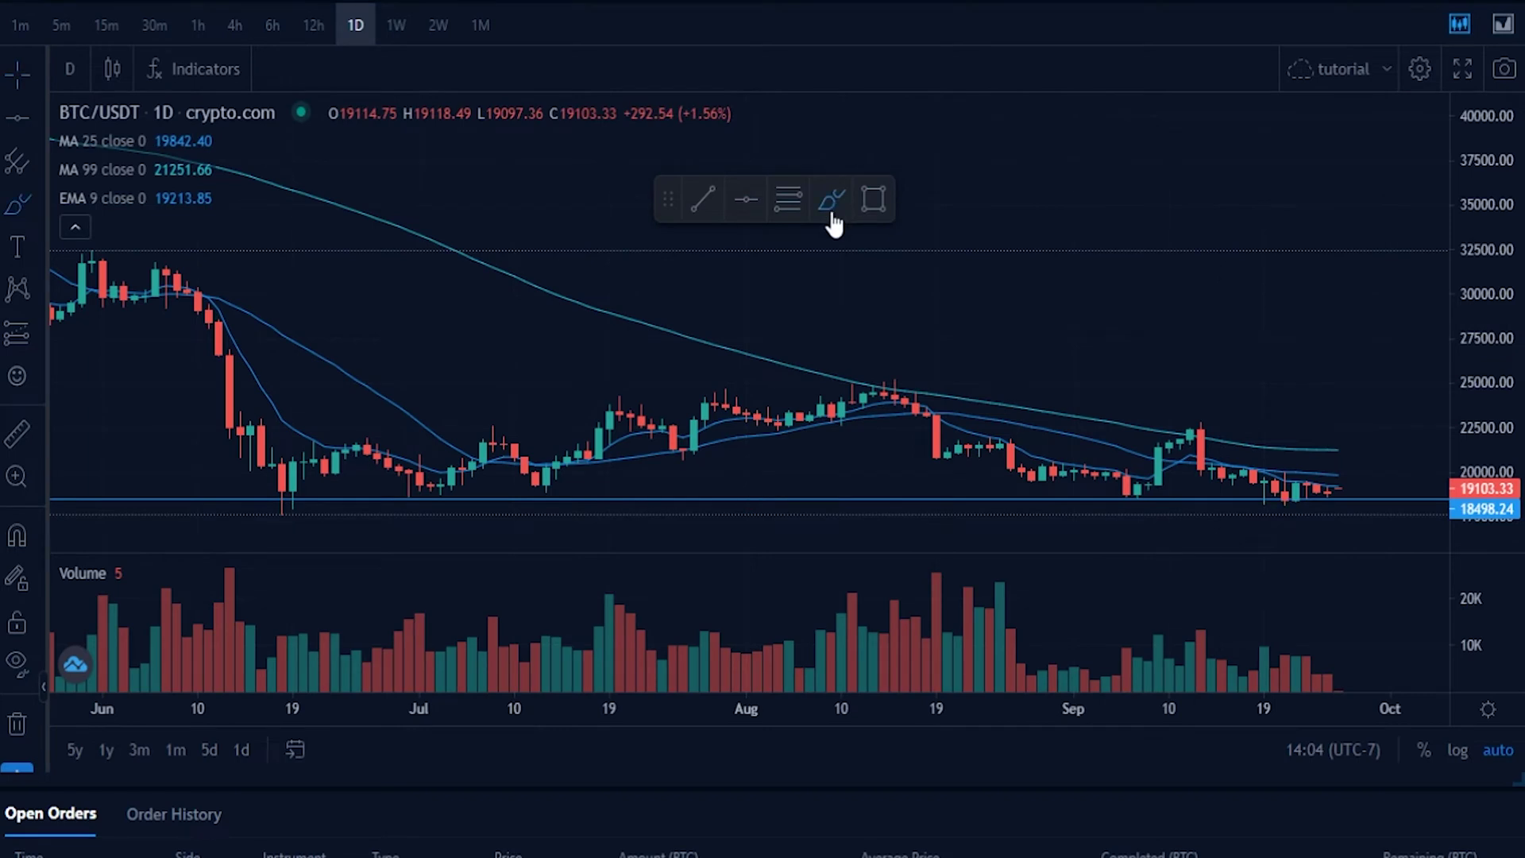
{"action": "left_click_drag", "start_coordinate": [440, 486], "coordinate": [430, 485]}
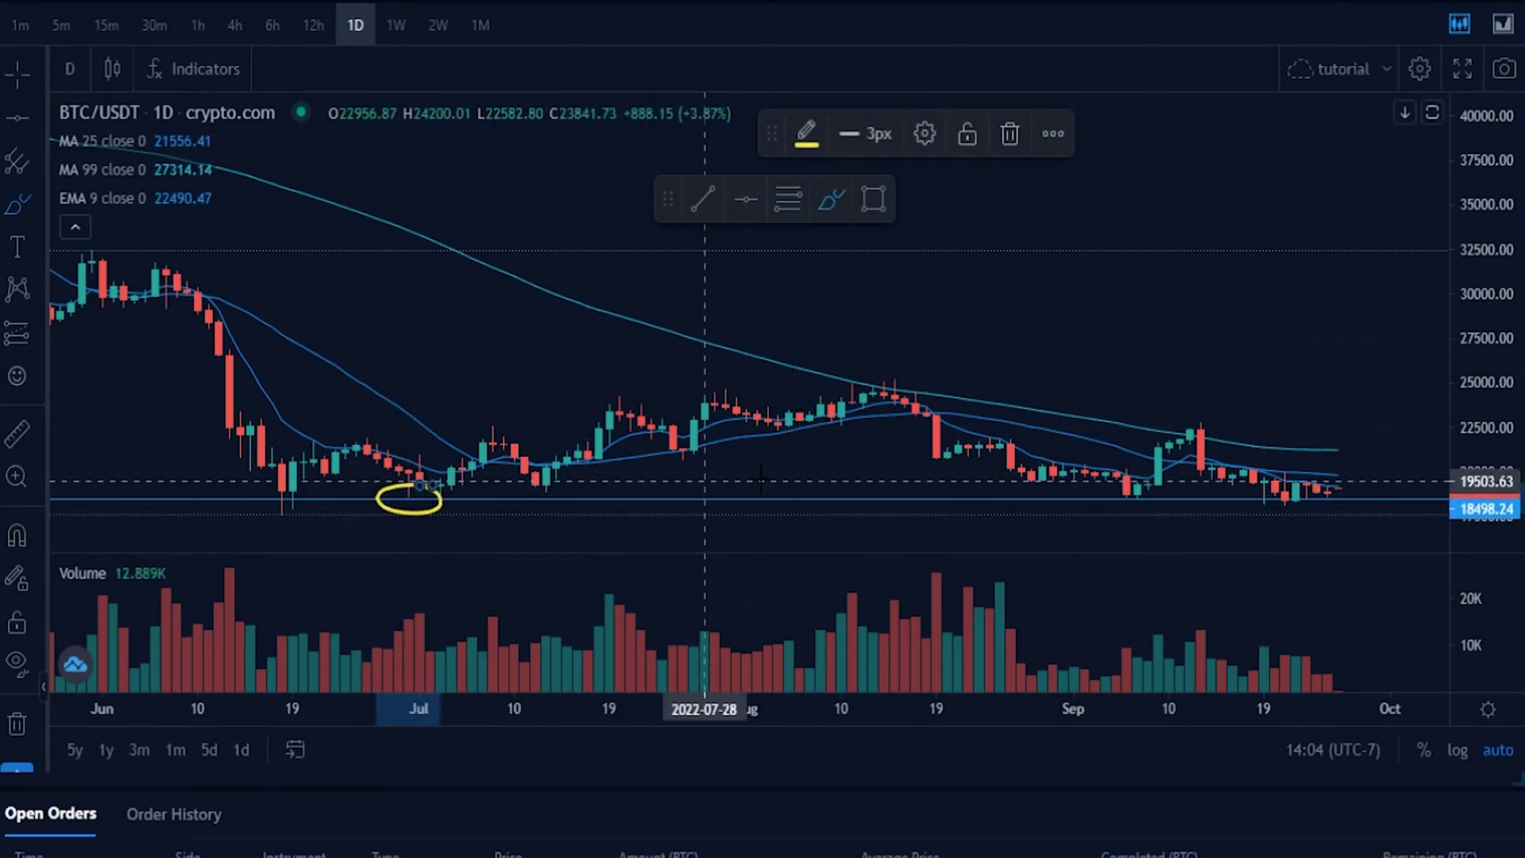
{"action": "mouse_move", "coordinate": [1138, 483]}
{"action": "left_mouse_down"}
{"action": "mouse_move", "coordinate": [1096, 499]}
{"action": "mouse_move", "coordinate": [1158, 502]}
{"action": "mouse_move", "coordinate": [1153, 480]}
{"action": "mouse_move", "coordinate": [1126, 487]}
{"action": "mouse_move", "coordinate": [1158, 476]}
{"action": "mouse_move", "coordinate": [1190, 429]}
{"action": "left_mouse_up"}
{"action": "key", "text": "ctrl+z"}
{"action": "key", "text": "ctrl+z"}
{"action": "key", "text": "ctrl+z"}
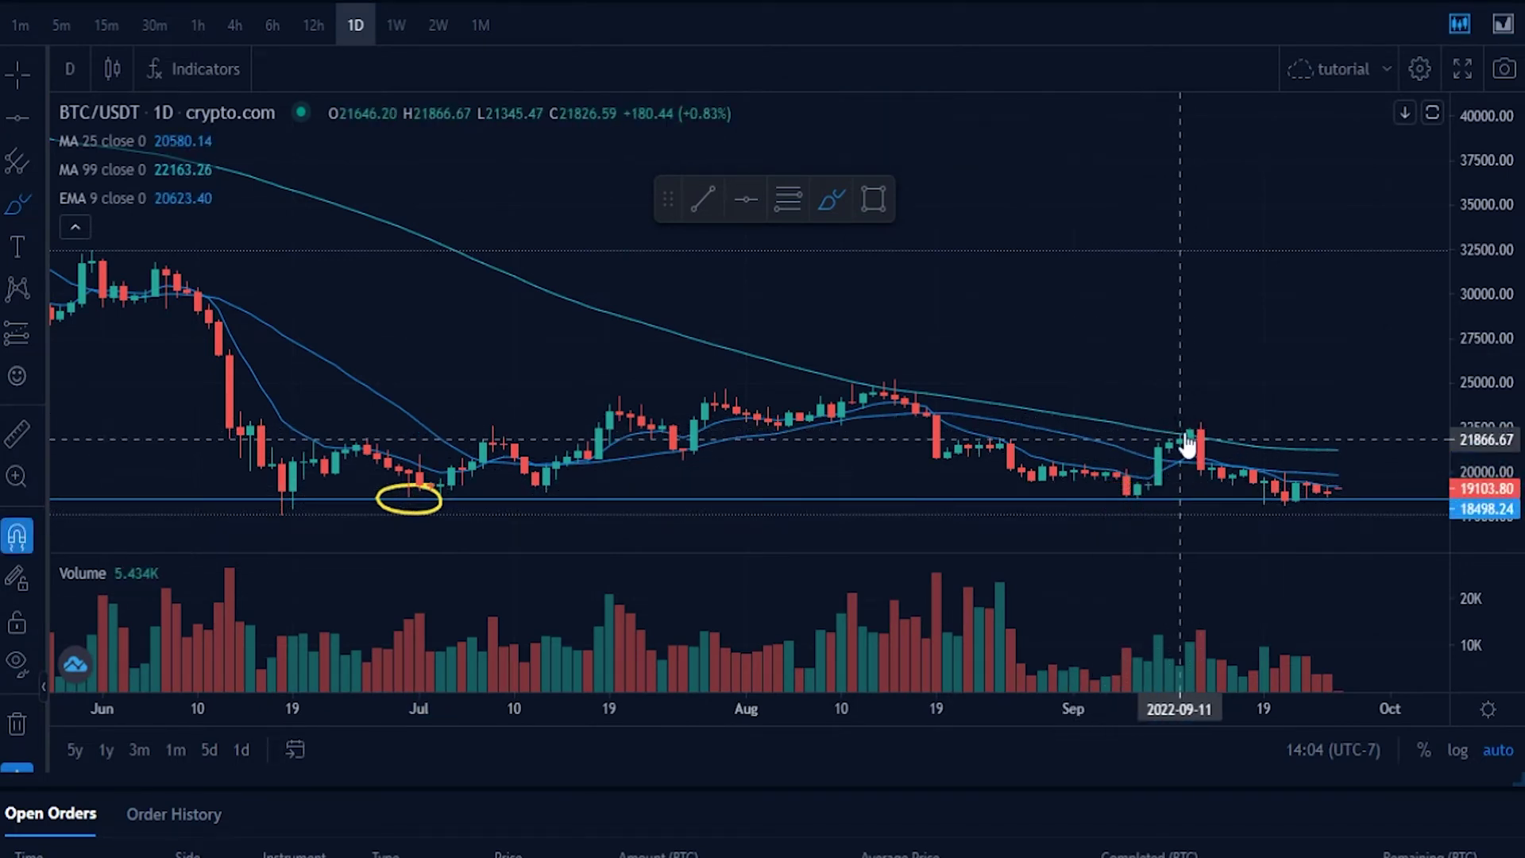
{"action": "left_click", "coordinate": [1348, 488]}
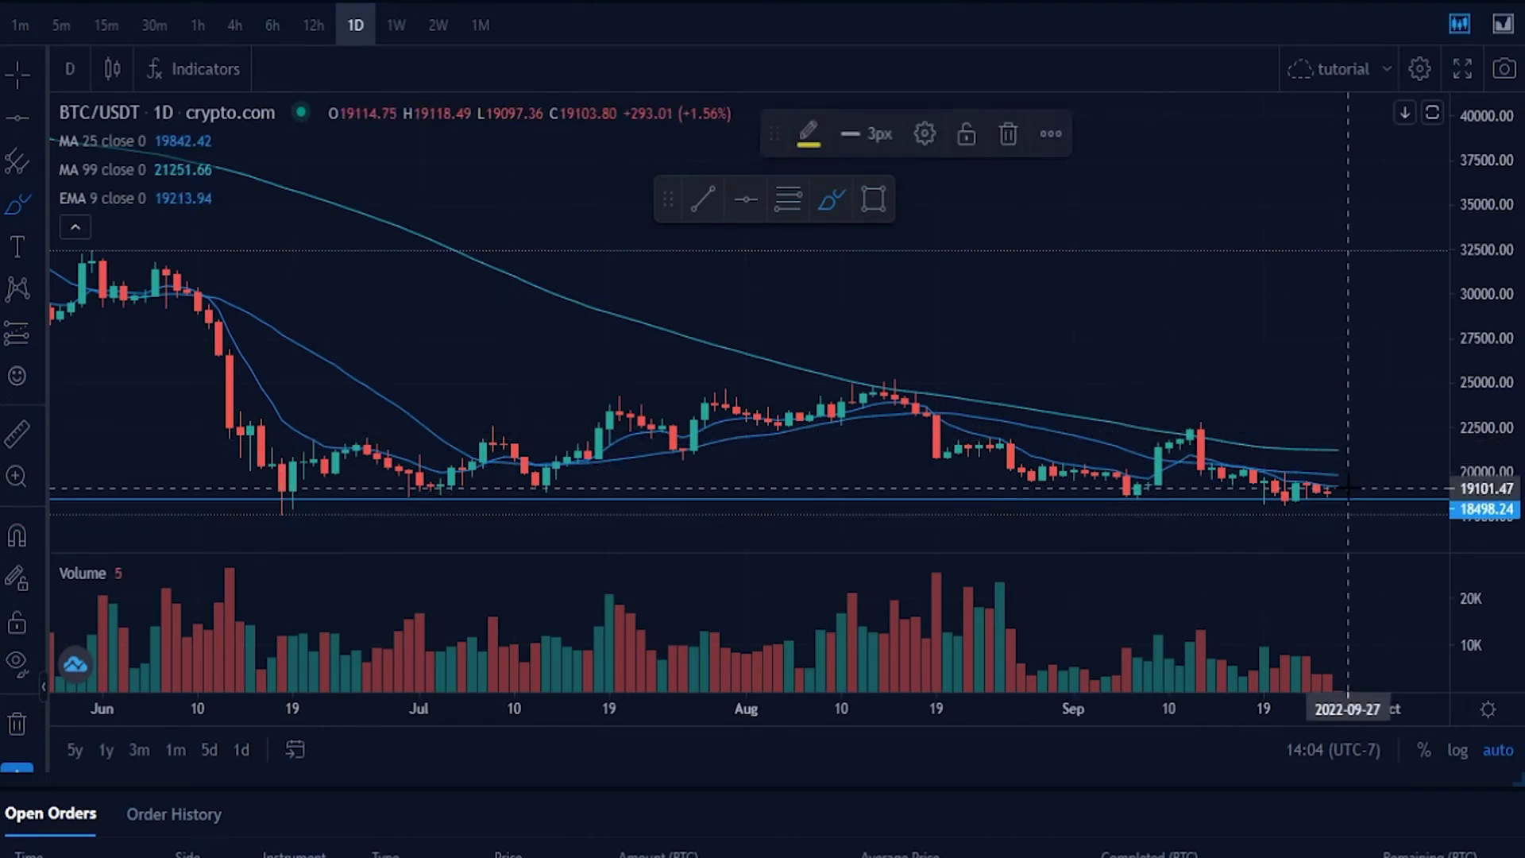
{"action": "mouse_move", "coordinate": [1316, 490]}
{"action": "left_mouse_down"}
{"action": "mouse_move", "coordinate": [1247, 512]}
{"action": "mouse_move", "coordinate": [1338, 525]}
{"action": "left_mouse_up"}
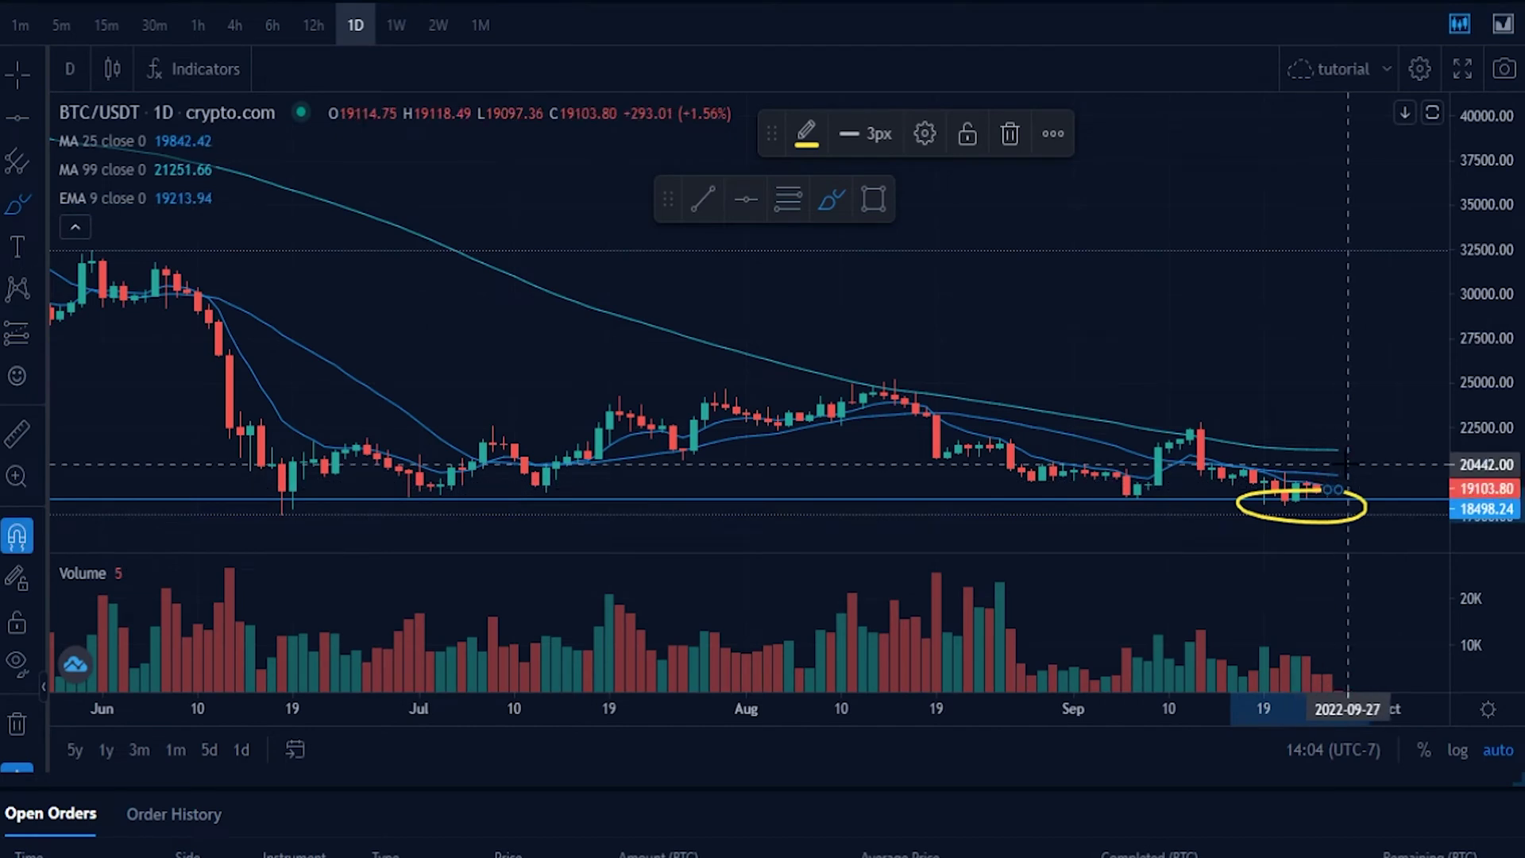
{"action": "key", "text": "ctrl+z"}
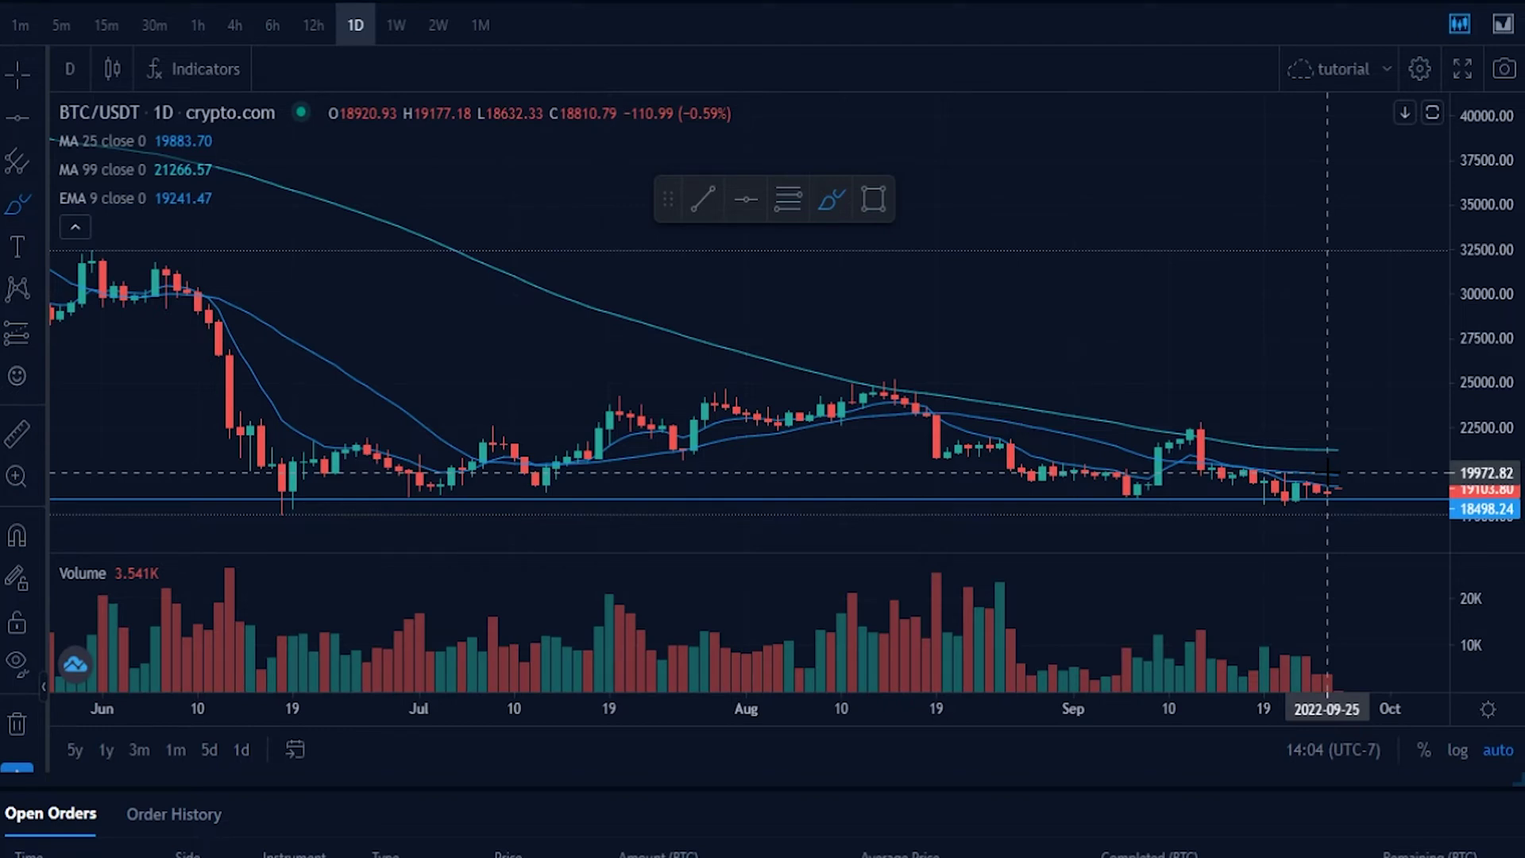
Zoom in and circle the 2022-09-21 candle low in yellow, then delete it
{"action": "scroll", "coordinate": [1327, 472], "scroll_direction": "up", "scroll_amount": 5}
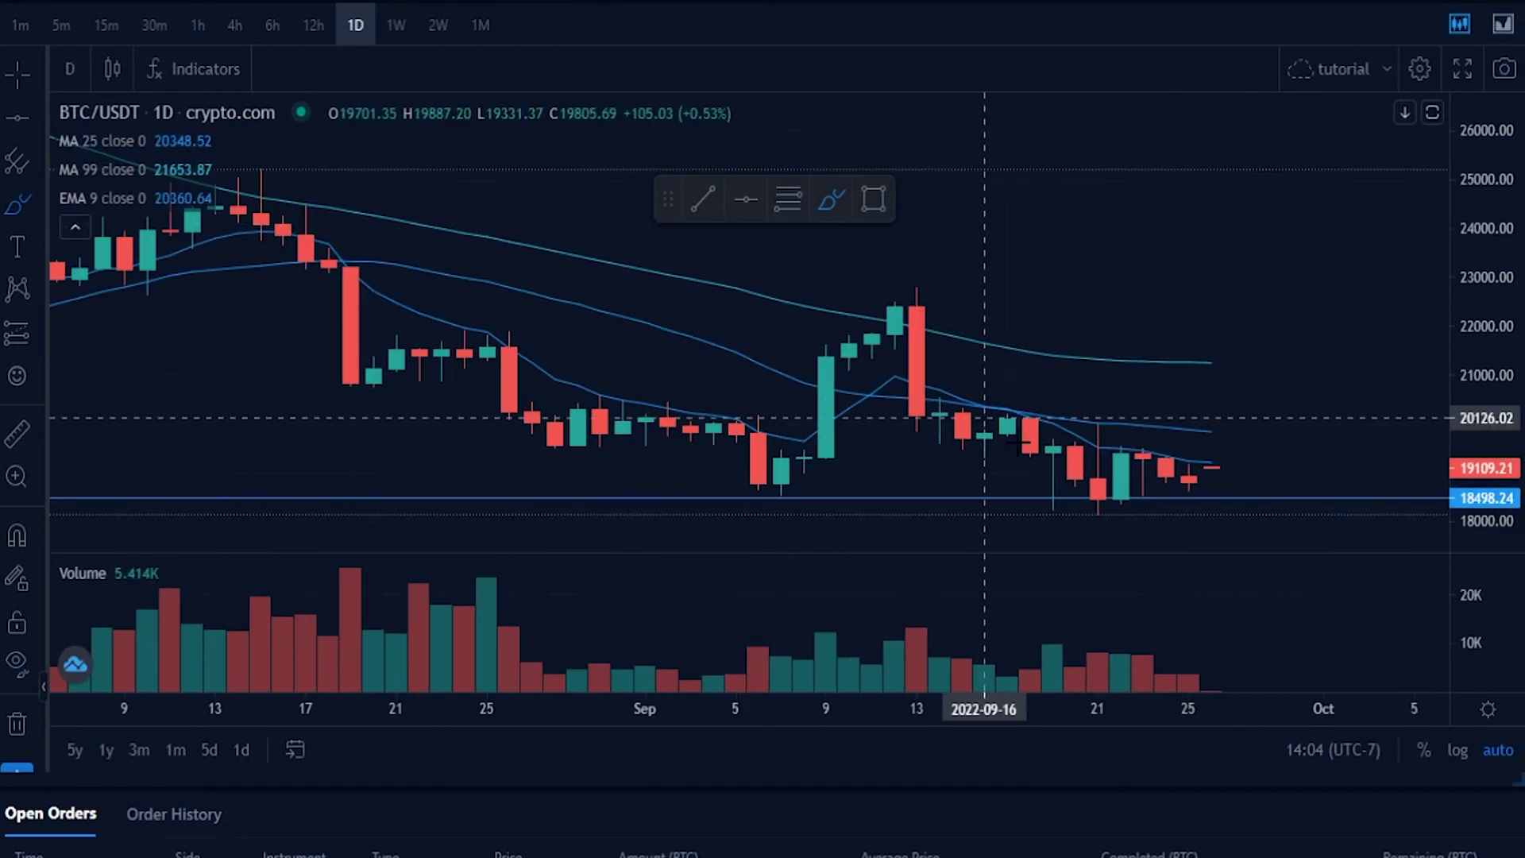
{"action": "left_click_drag", "start_coordinate": [1097, 502], "coordinate": [1103, 503]}
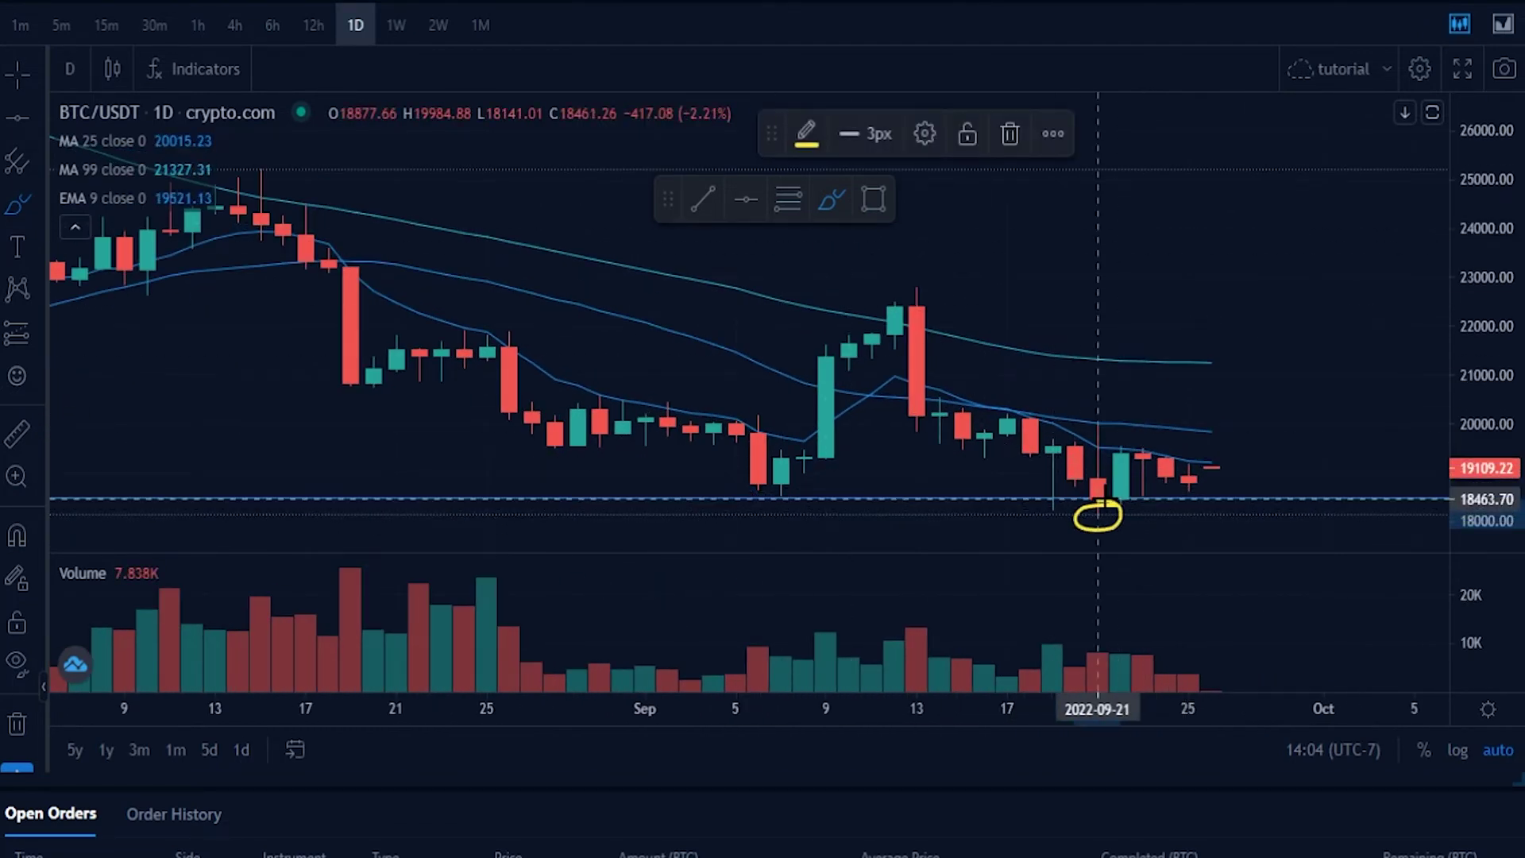
{"action": "key", "text": "Delete"}
Place a horizontal line at 18097.01 and dismiss the chart options menu
{"action": "left_click", "coordinate": [751, 200]}
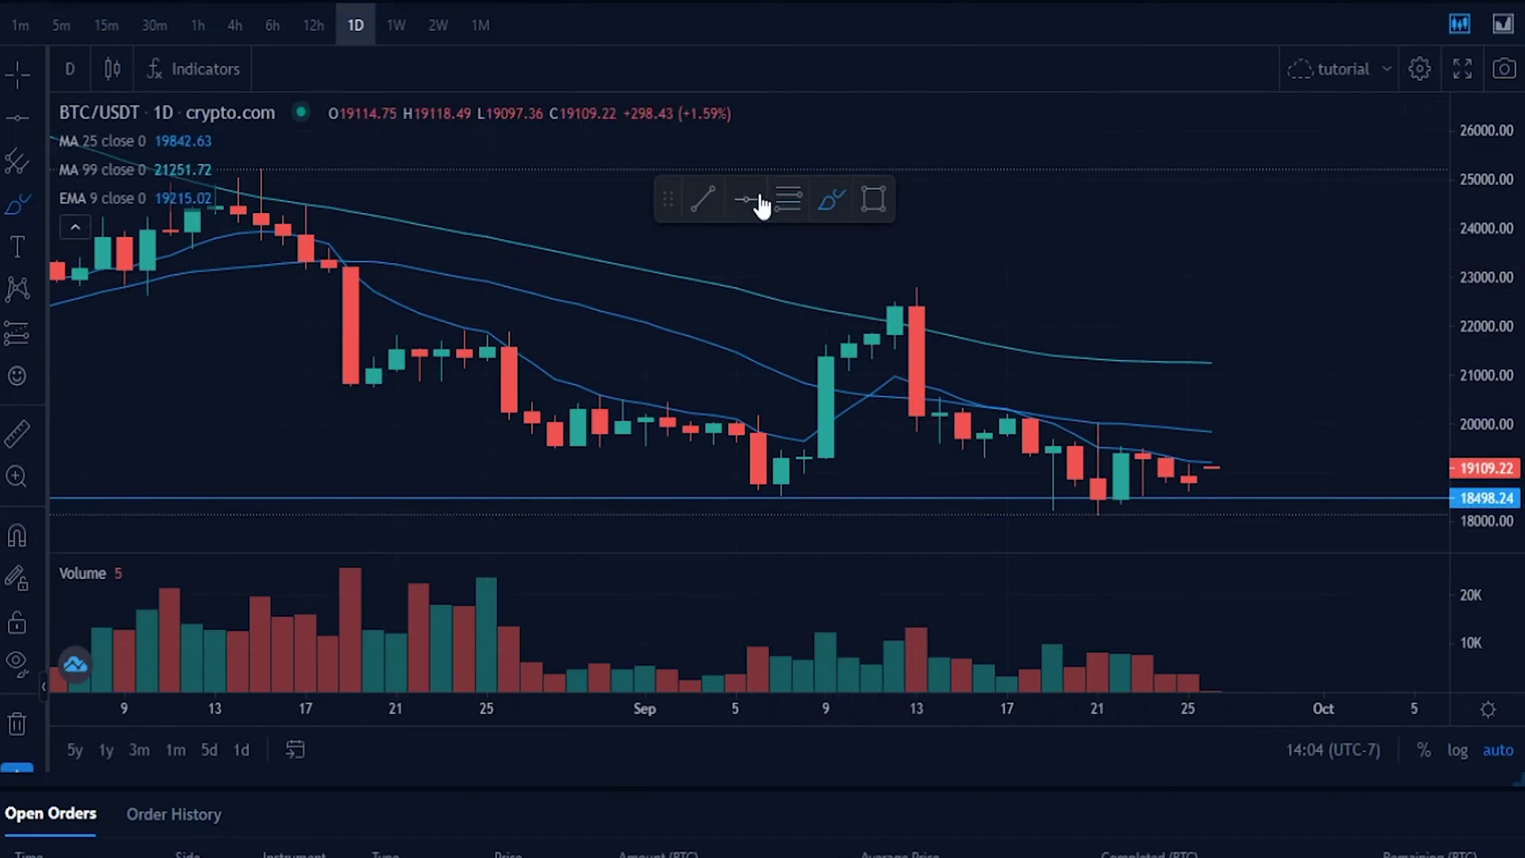
{"action": "left_click", "coordinate": [1168, 516]}
{"action": "right_click", "coordinate": [1239, 317]}
{"action": "left_click", "coordinate": [1215, 298]}
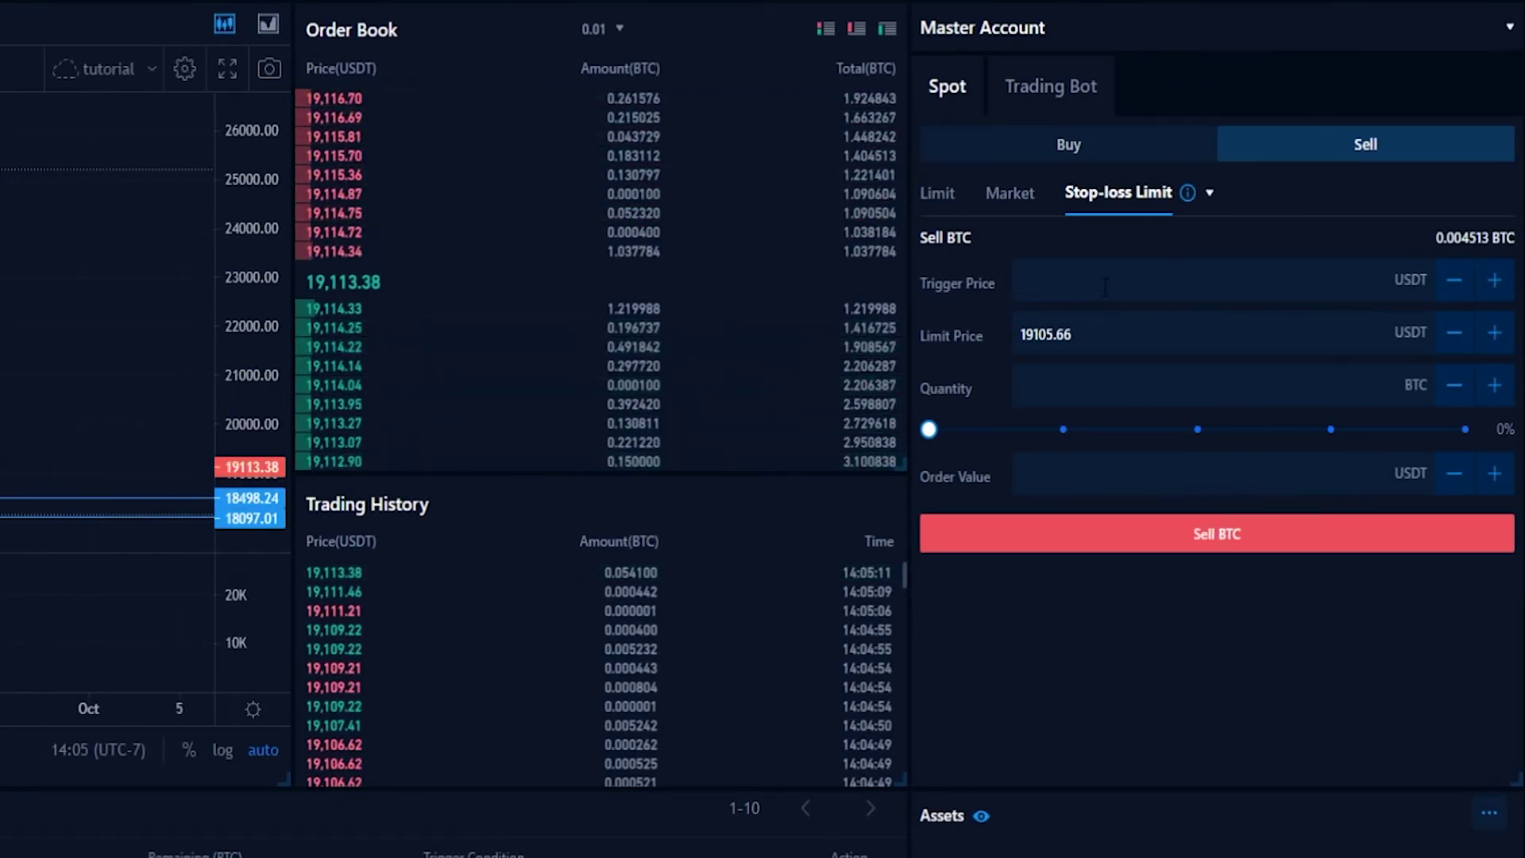
Enter 18010 as the sell order's trigger price
{"action": "left_click", "coordinate": [1105, 288]}
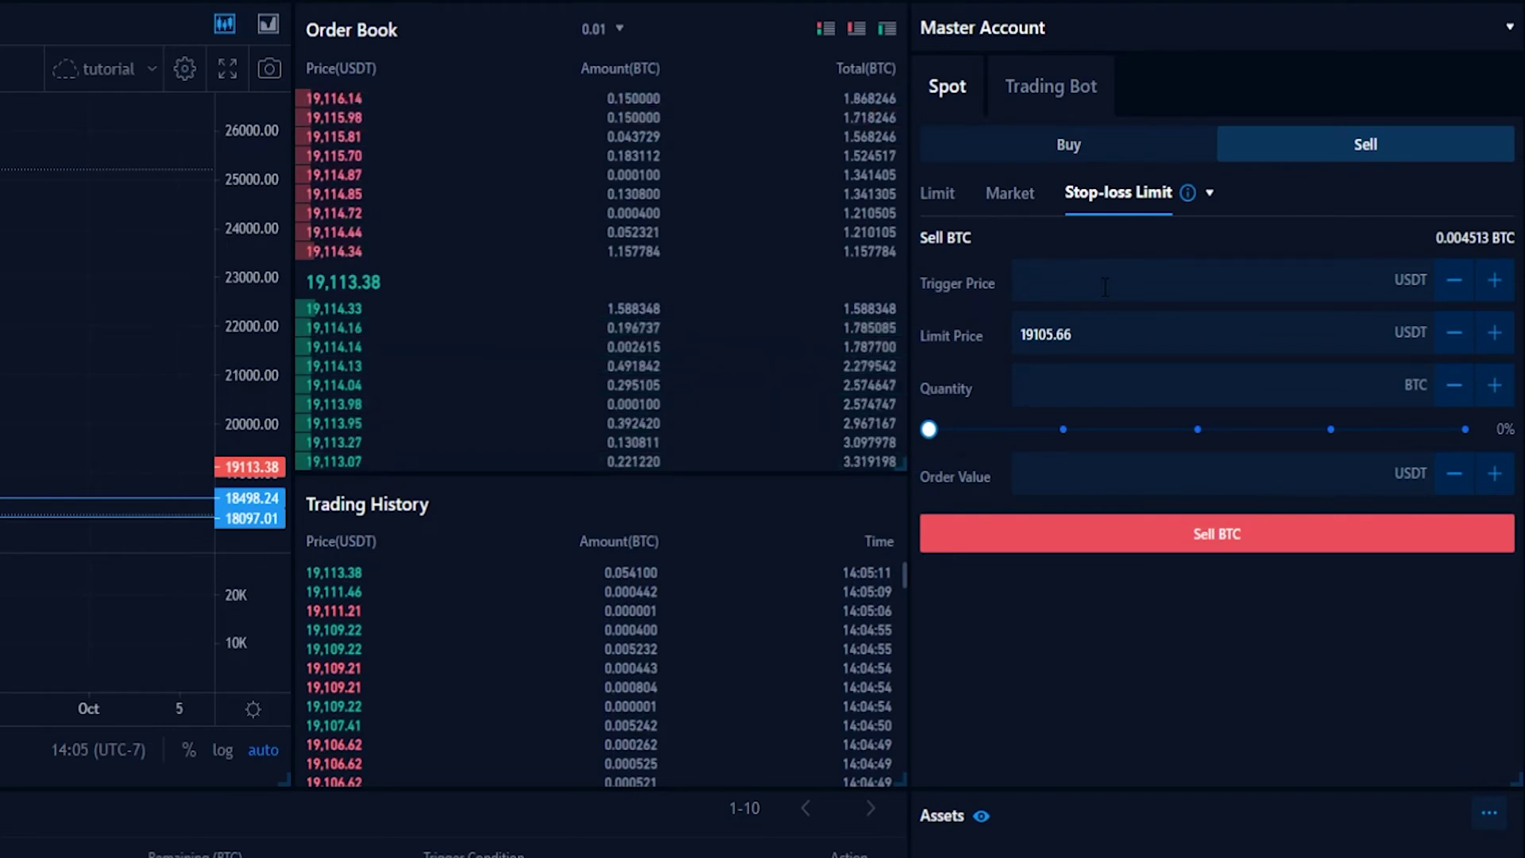
{"action": "type", "text": "18010"}
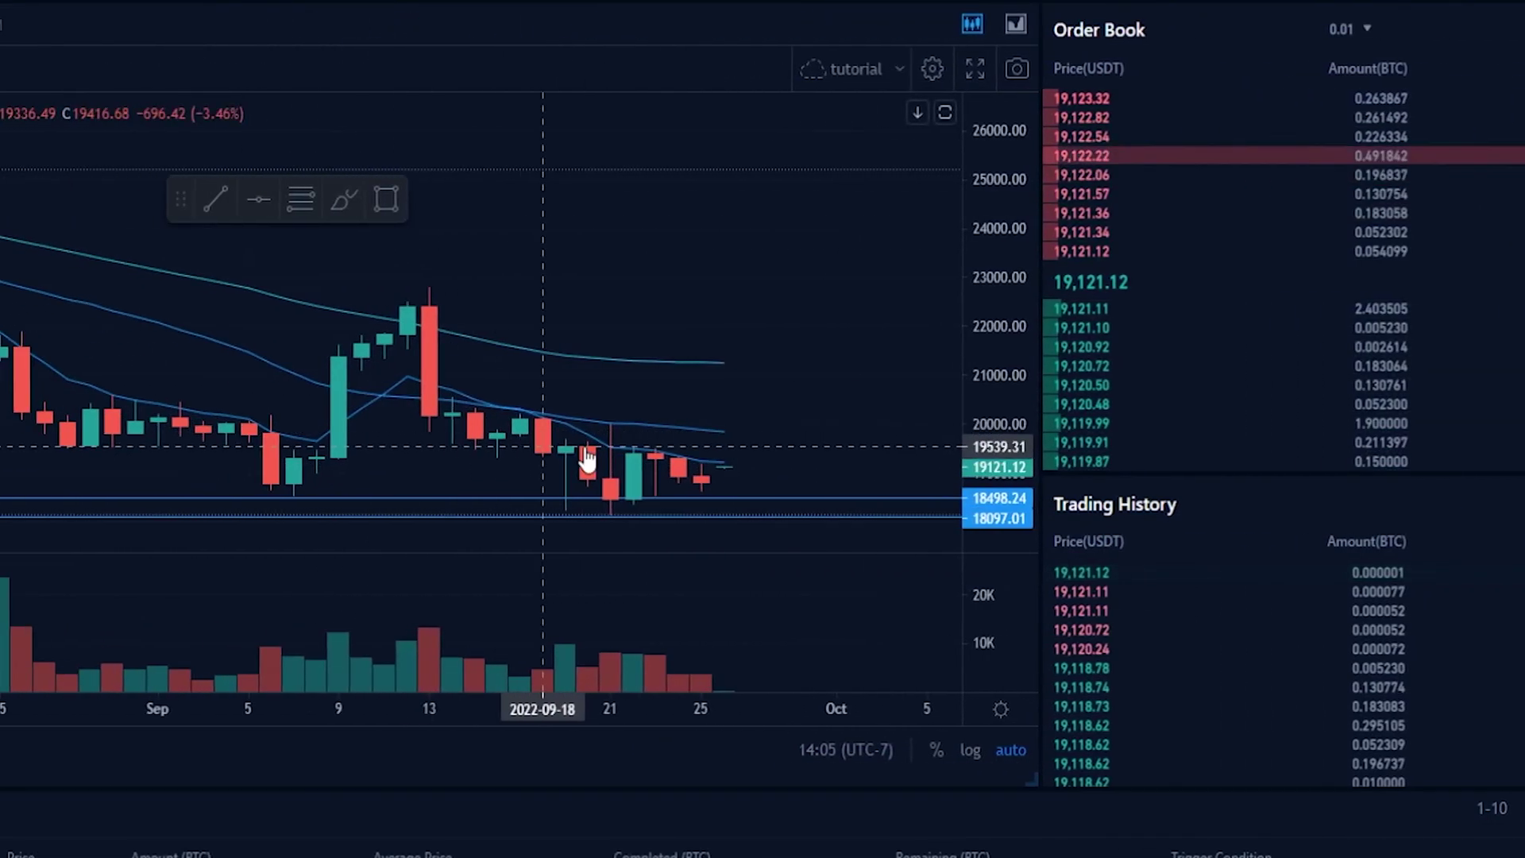
Zoom out, circle and delete a mark on the June low, then place a line at 17626.71
{"action": "scroll", "coordinate": [586, 459], "scroll_direction": "down", "scroll_amount": 6}
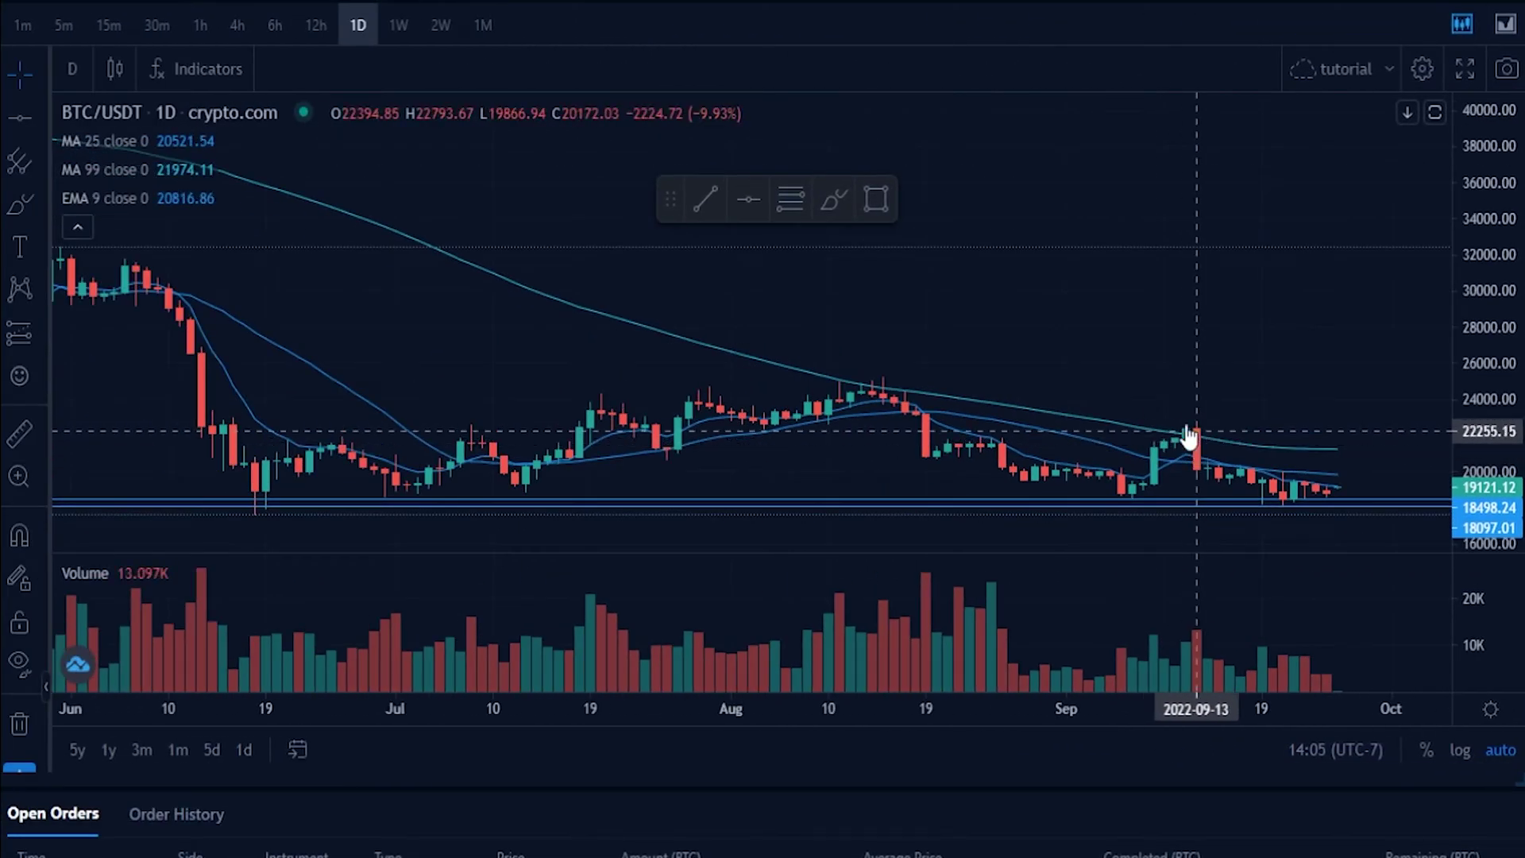
{"action": "left_click", "coordinate": [836, 201]}
{"action": "mouse_move", "coordinate": [276, 506]}
{"action": "left_mouse_down"}
{"action": "mouse_move", "coordinate": [238, 508]}
{"action": "mouse_move", "coordinate": [277, 515]}
{"action": "left_mouse_up"}
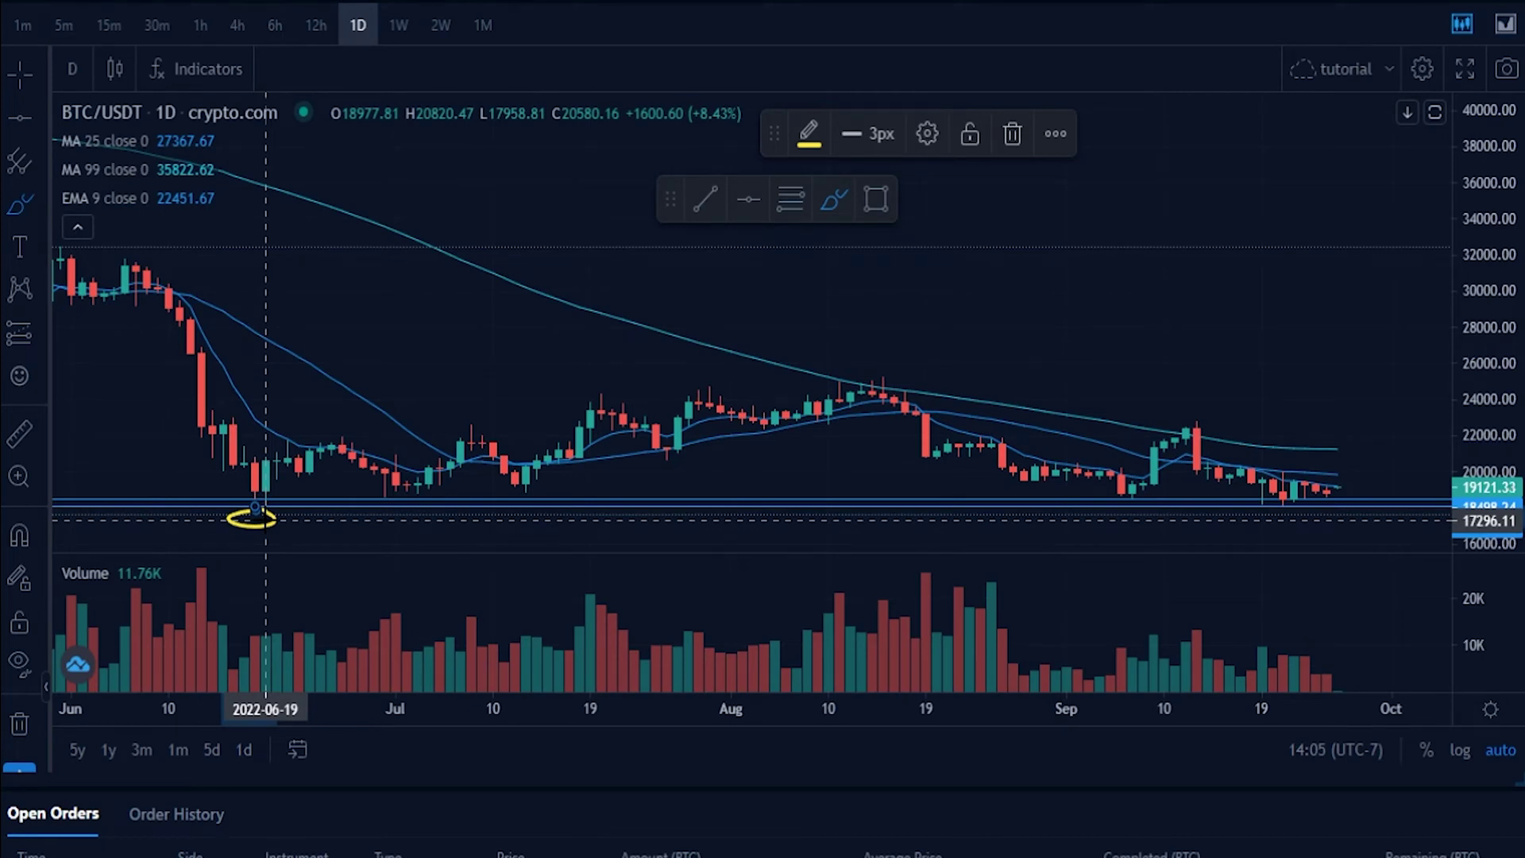
{"action": "key", "text": "Delete"}
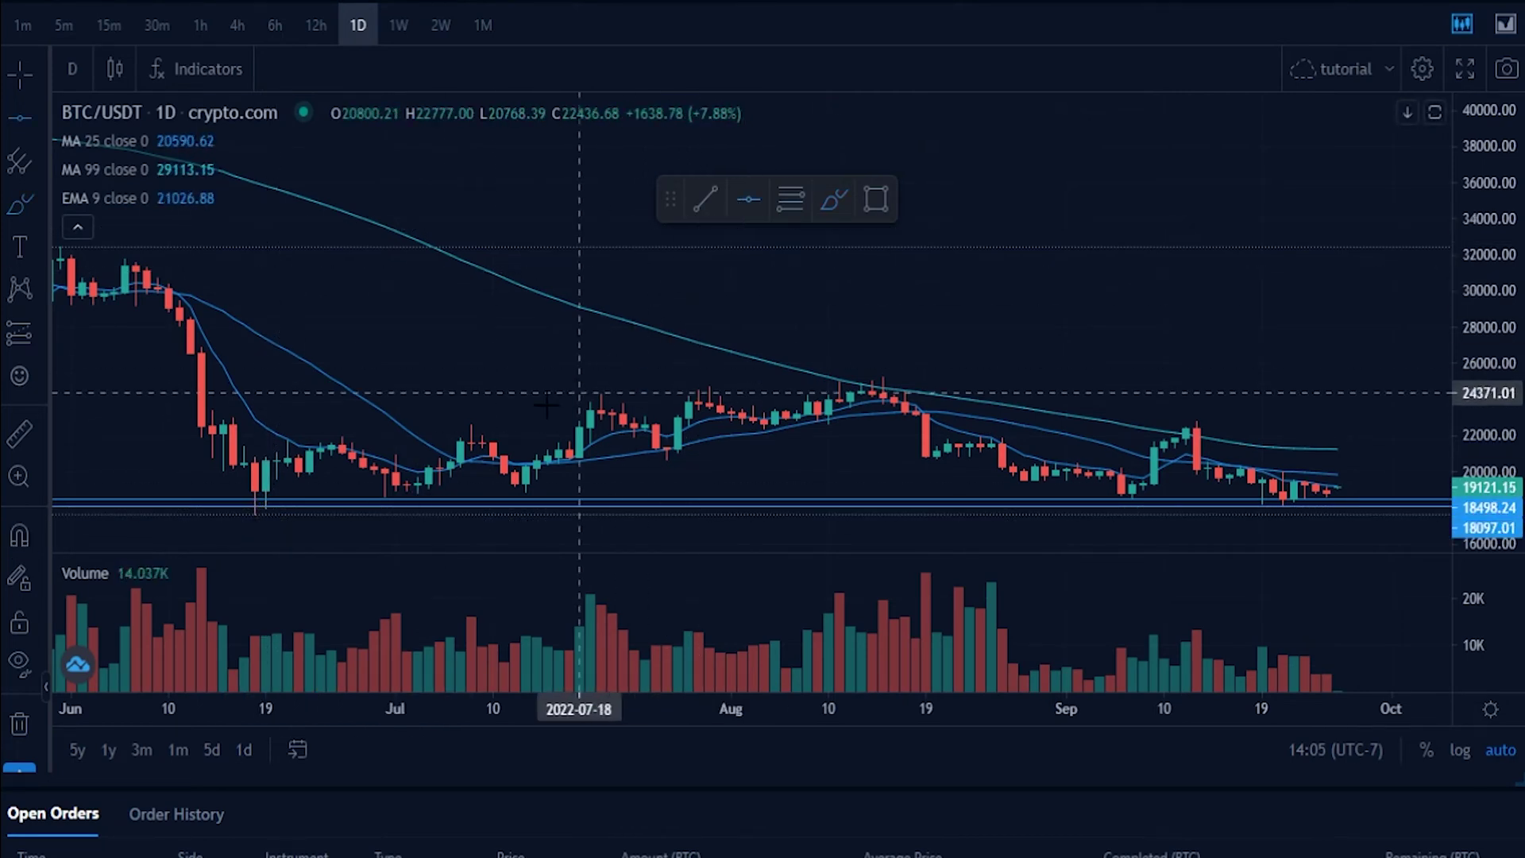
{"action": "left_click", "coordinate": [285, 525]}
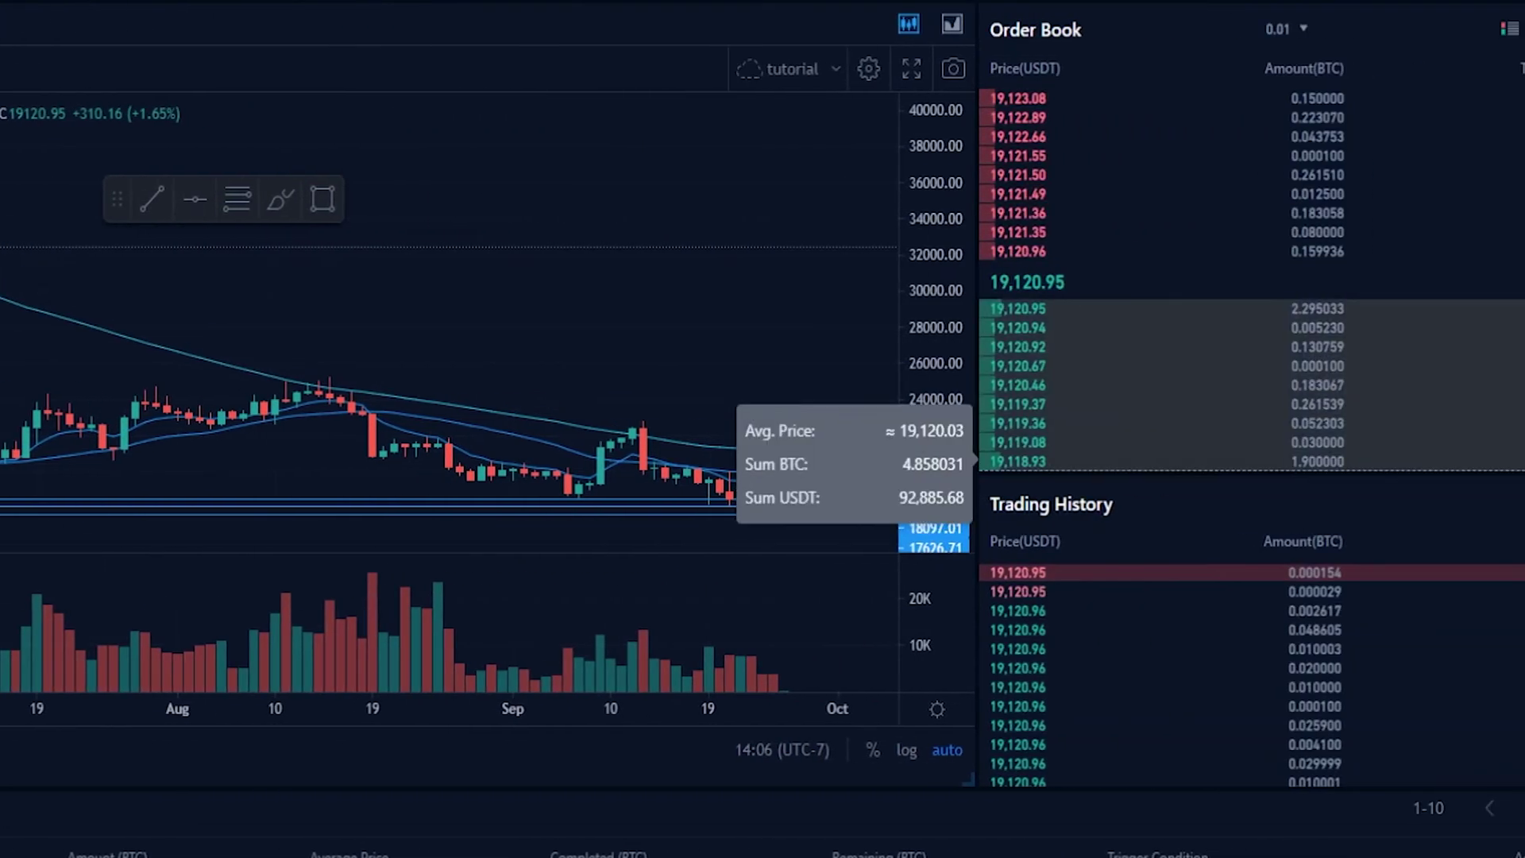
Set limit price 17626 and drag quantity to 100% (0.004513 BTC)
{"action": "double_click", "coordinate": [1123, 341]}
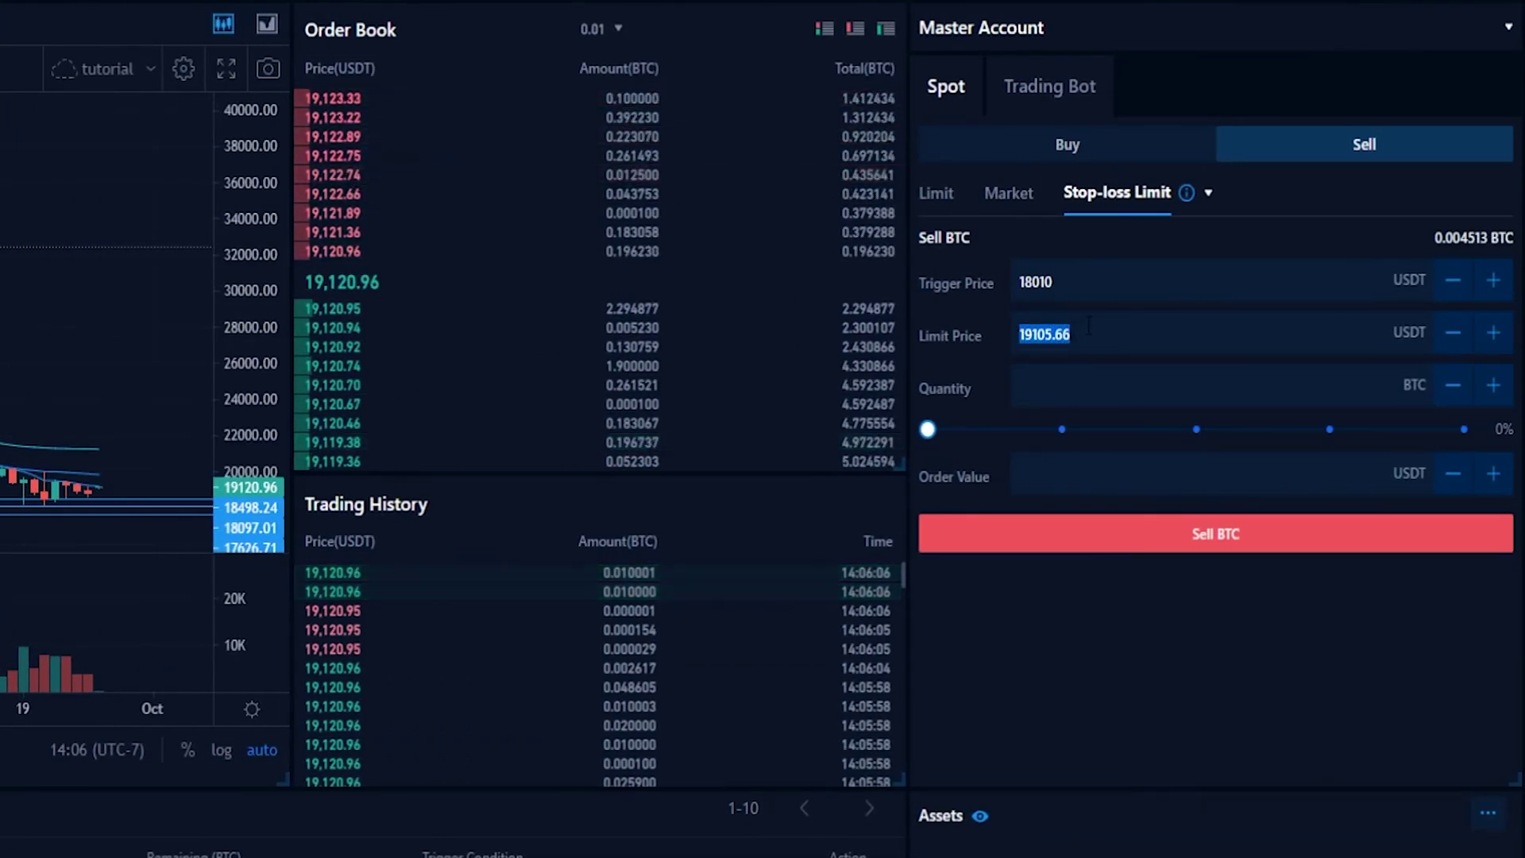
{"action": "type", "text": "17"}
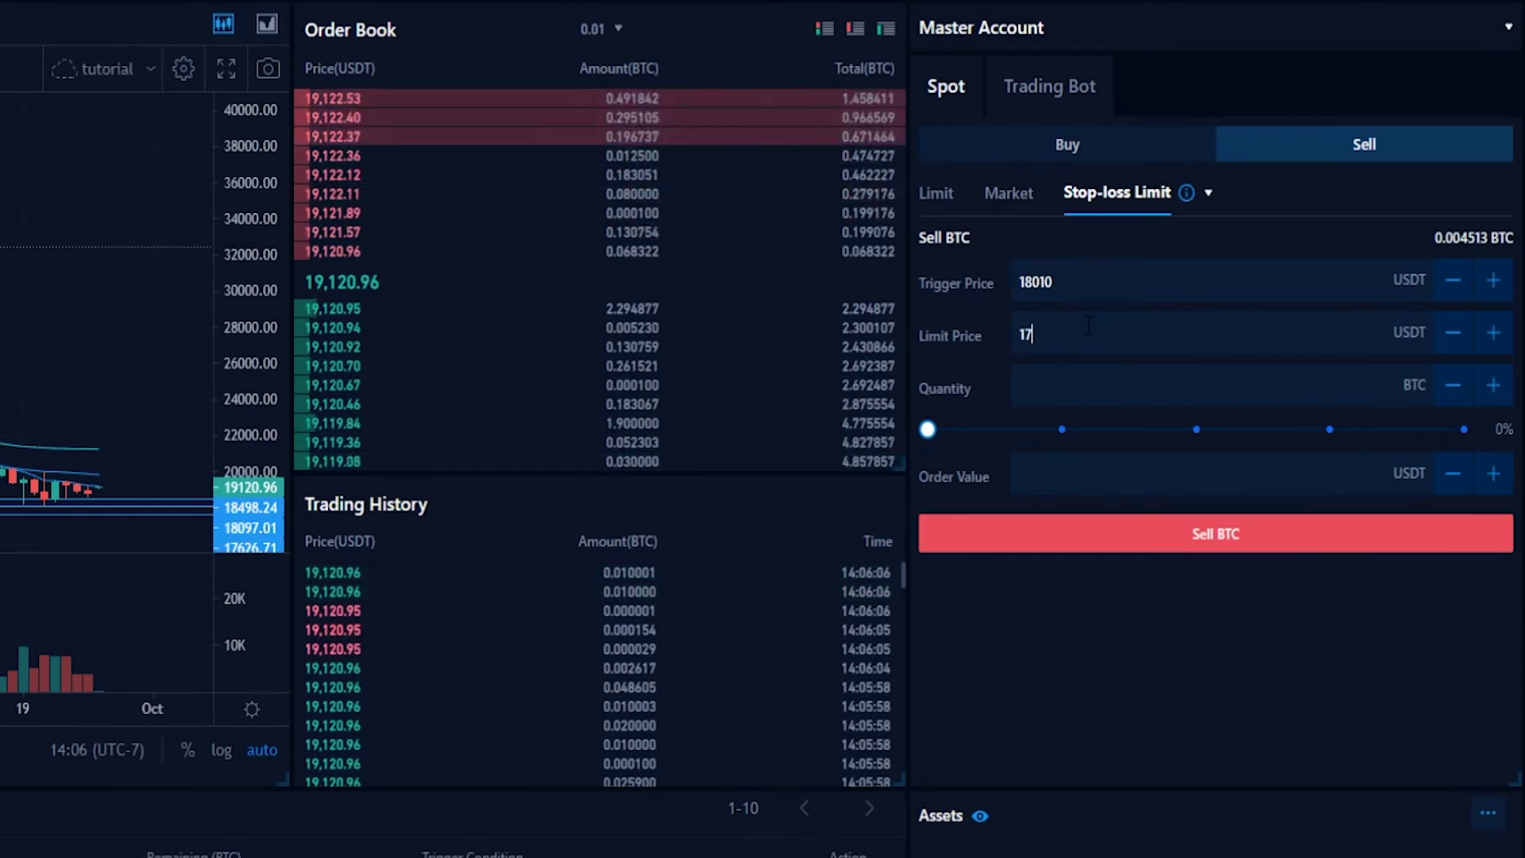
{"action": "type", "text": "626"}
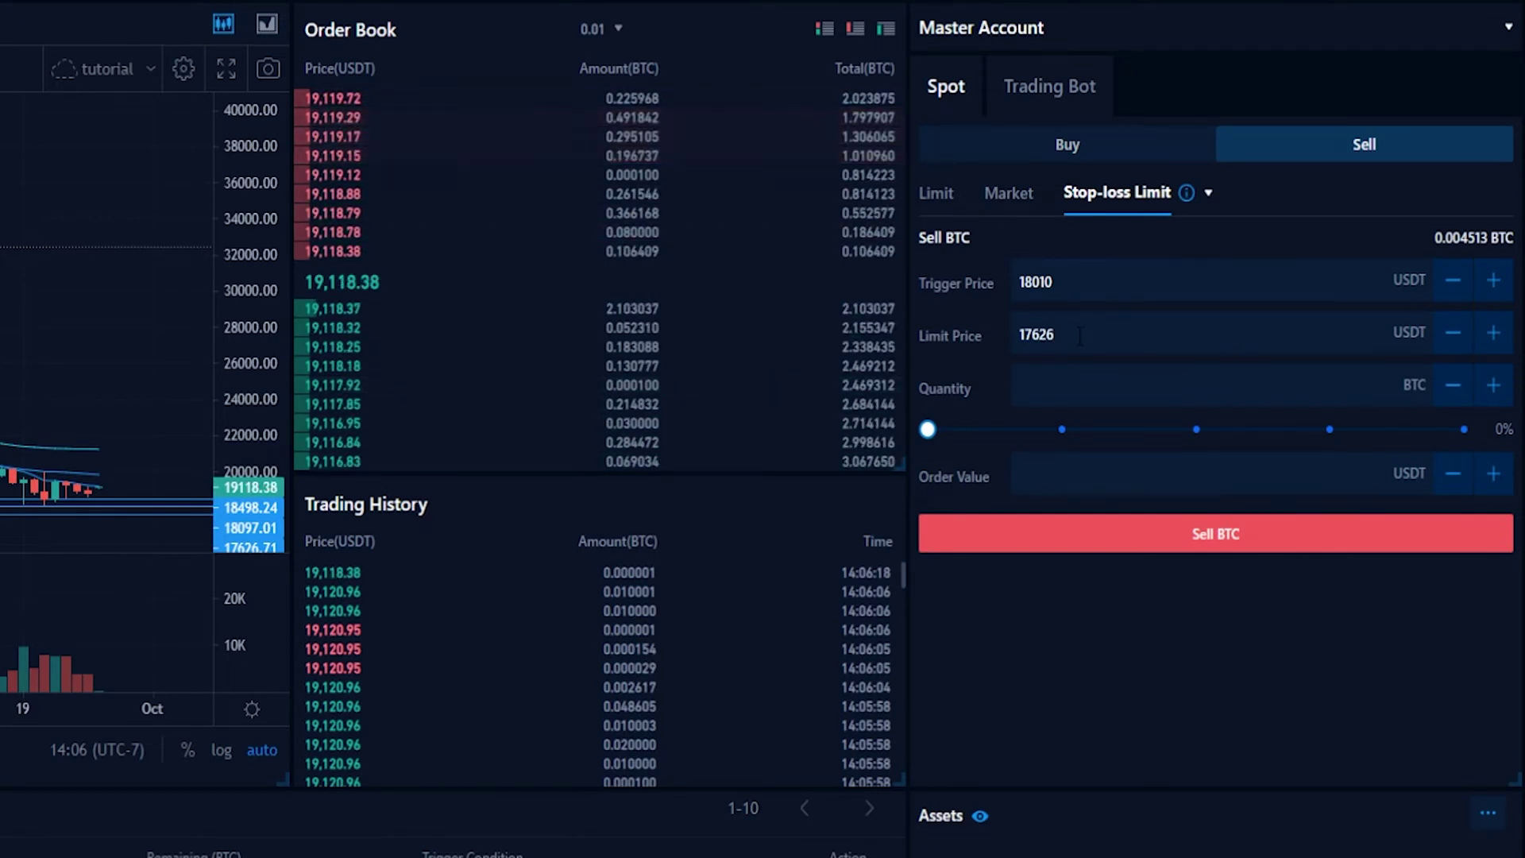
{"action": "left_click", "coordinate": [1094, 281]}
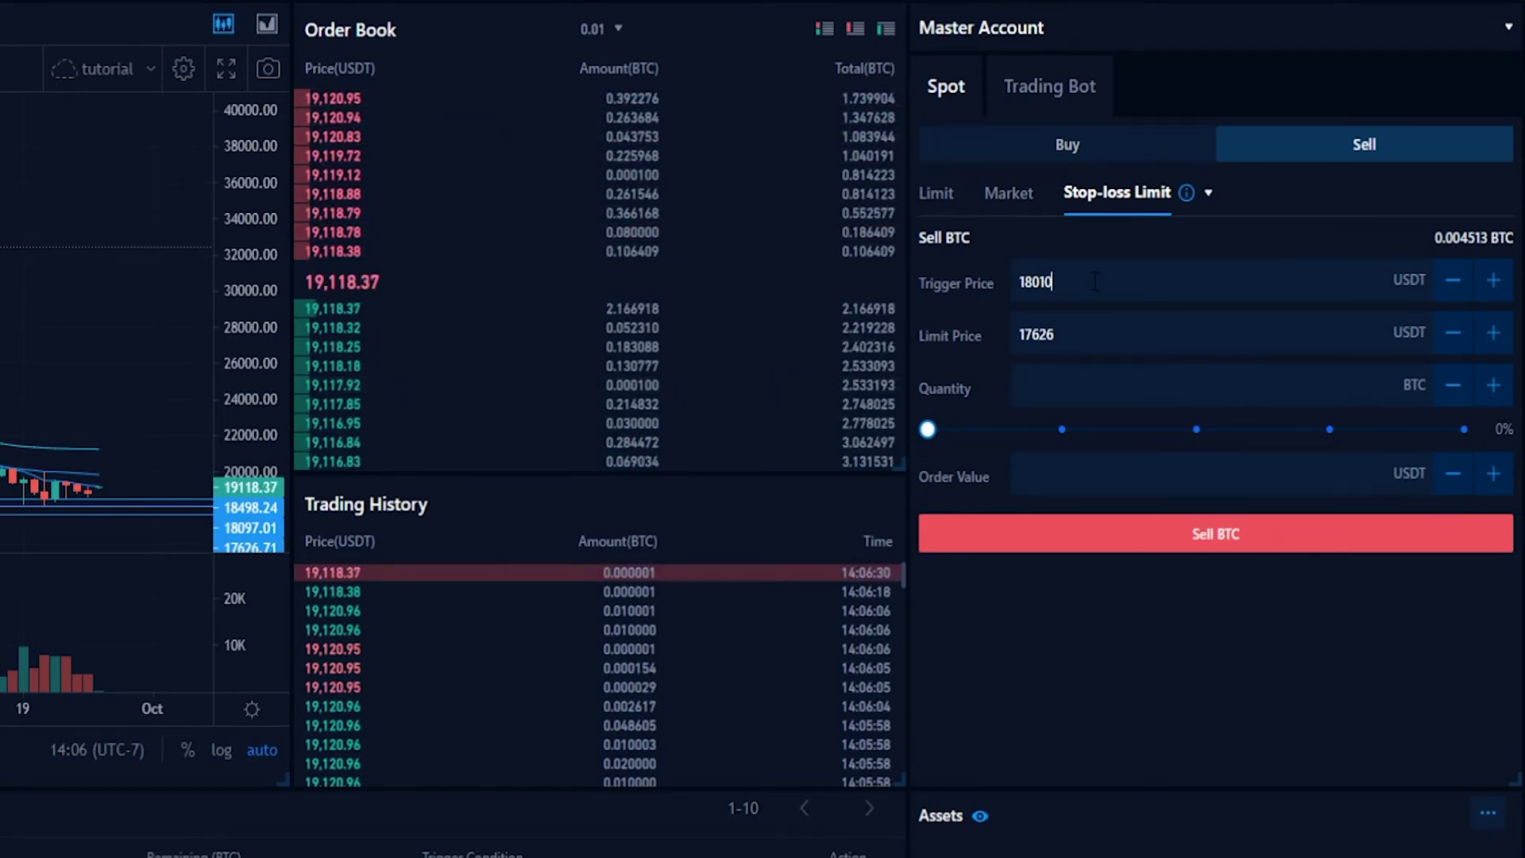
{"action": "key", "text": "ctrl+a"}
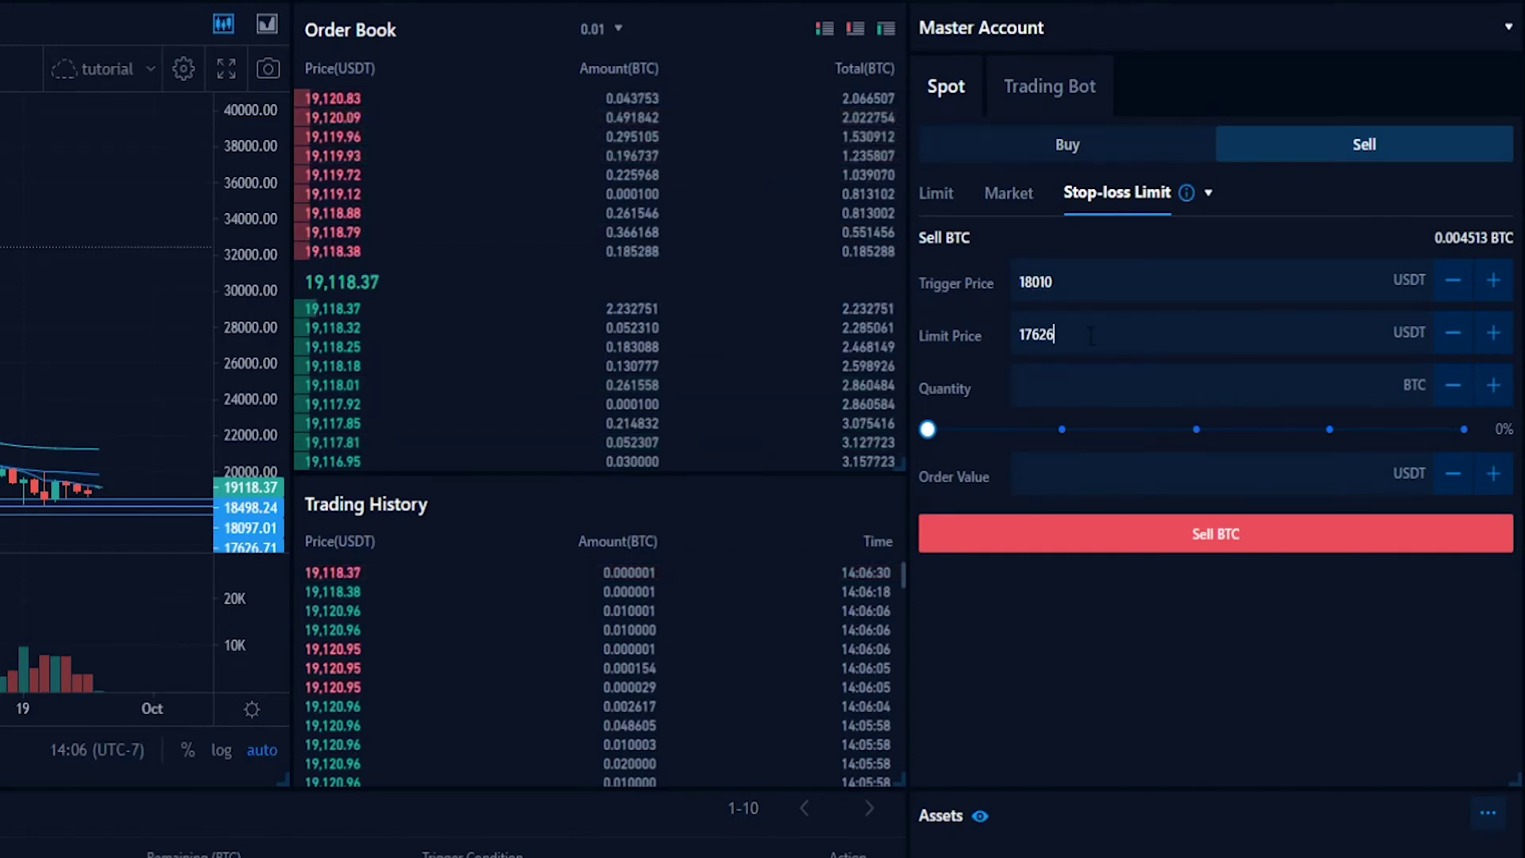
{"action": "key", "text": "shift+Left"}
{"action": "key", "text": "shift+Left"}
{"action": "key", "text": "shift+Left"}
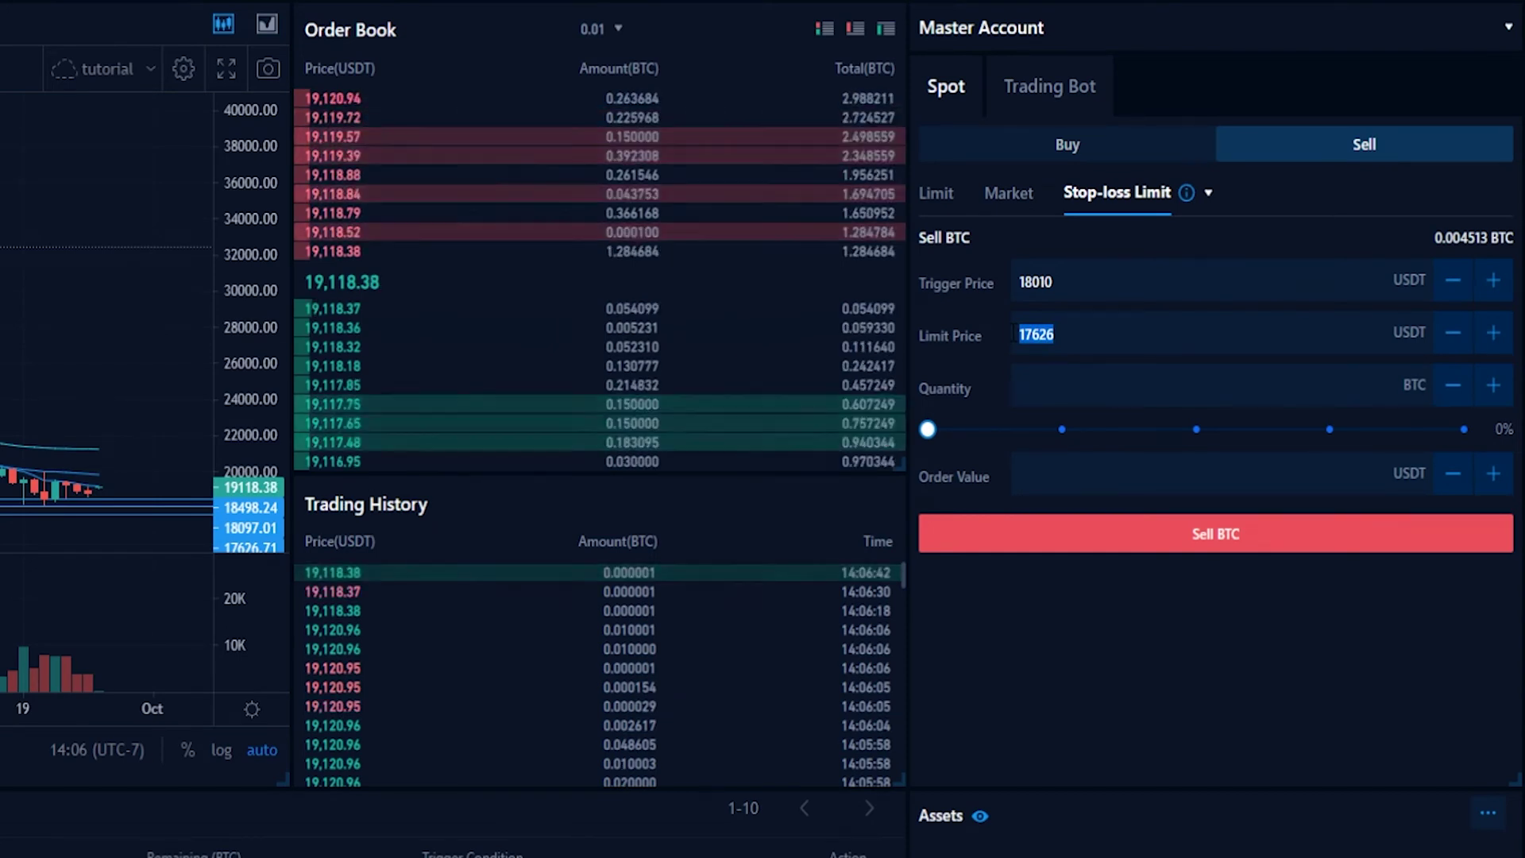
{"action": "left_click", "coordinate": [1074, 332]}
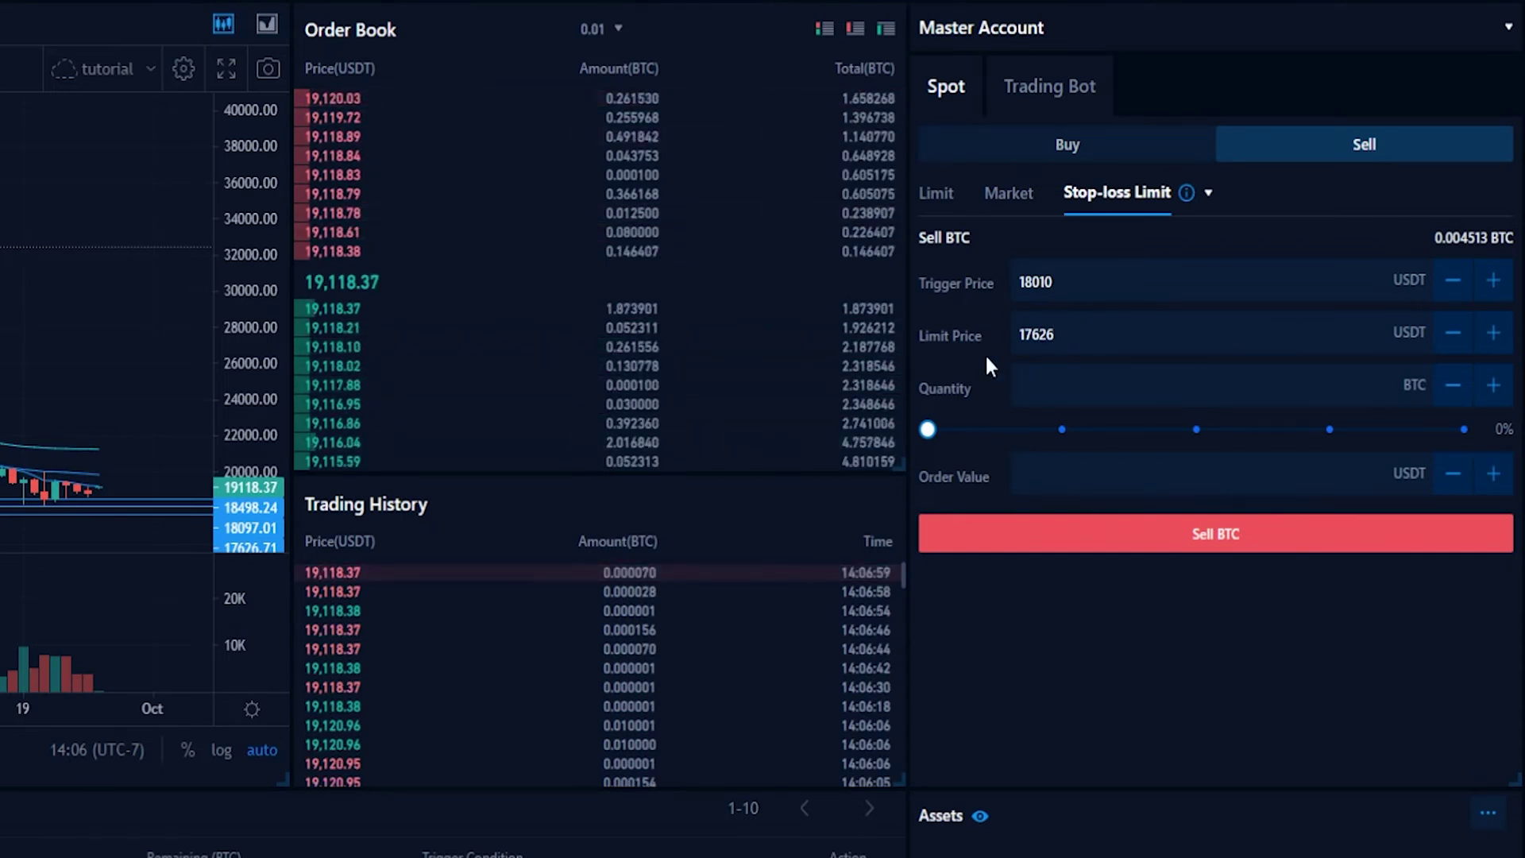
{"action": "left_click_drag", "start_coordinate": [928, 429], "coordinate": [1464, 429]}
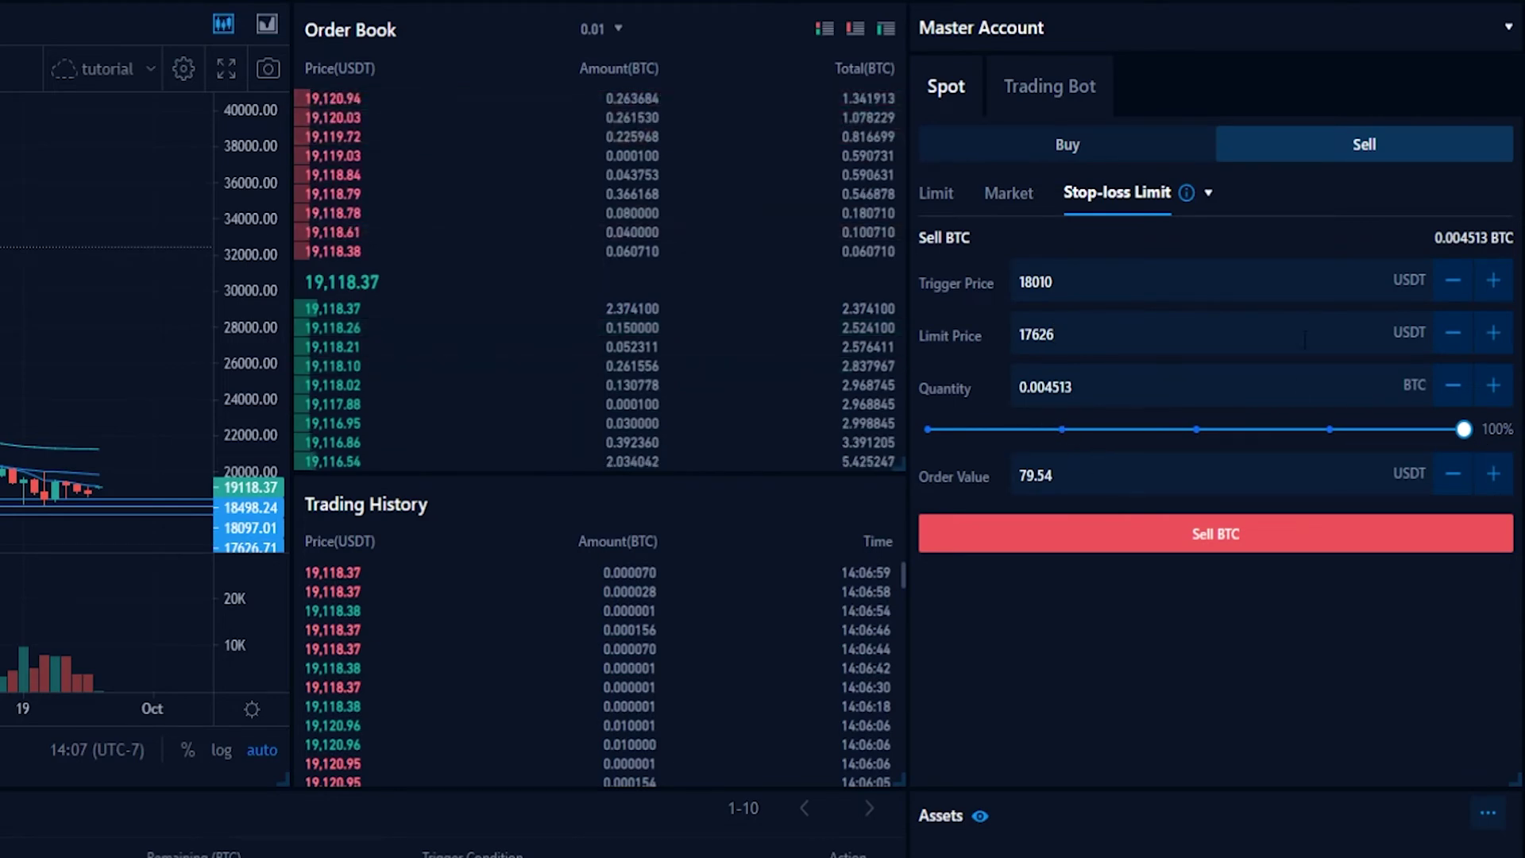
Submit Sell BTC and review the confirmation: sell 0.004513 BTC at 17,626 at or below 18,010
{"action": "left_click", "coordinate": [1265, 535]}
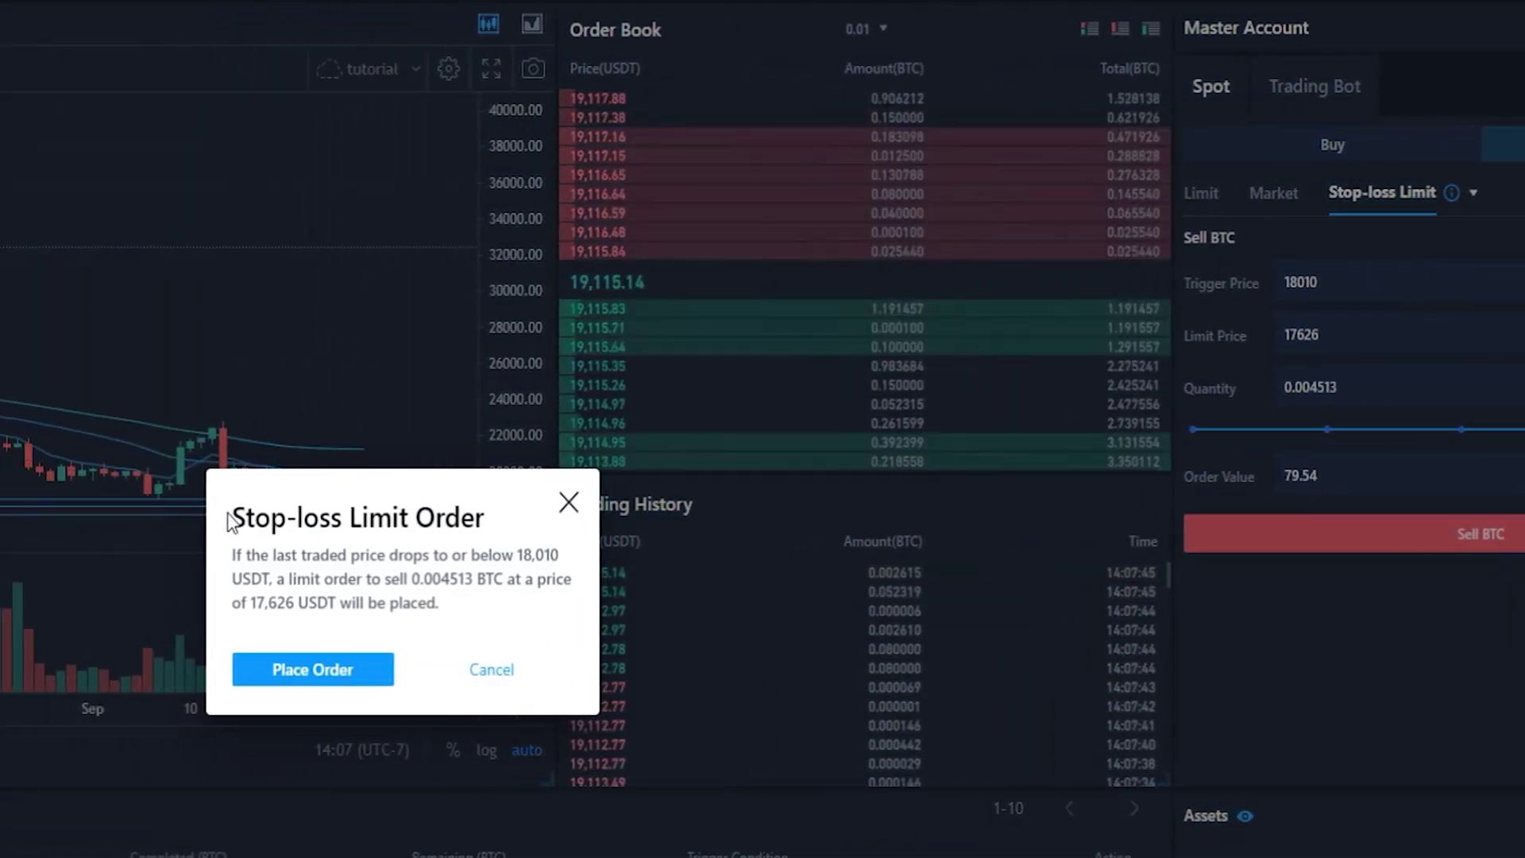
{"action": "left_click_drag", "start_coordinate": [33, 518], "coordinate": [277, 521]}
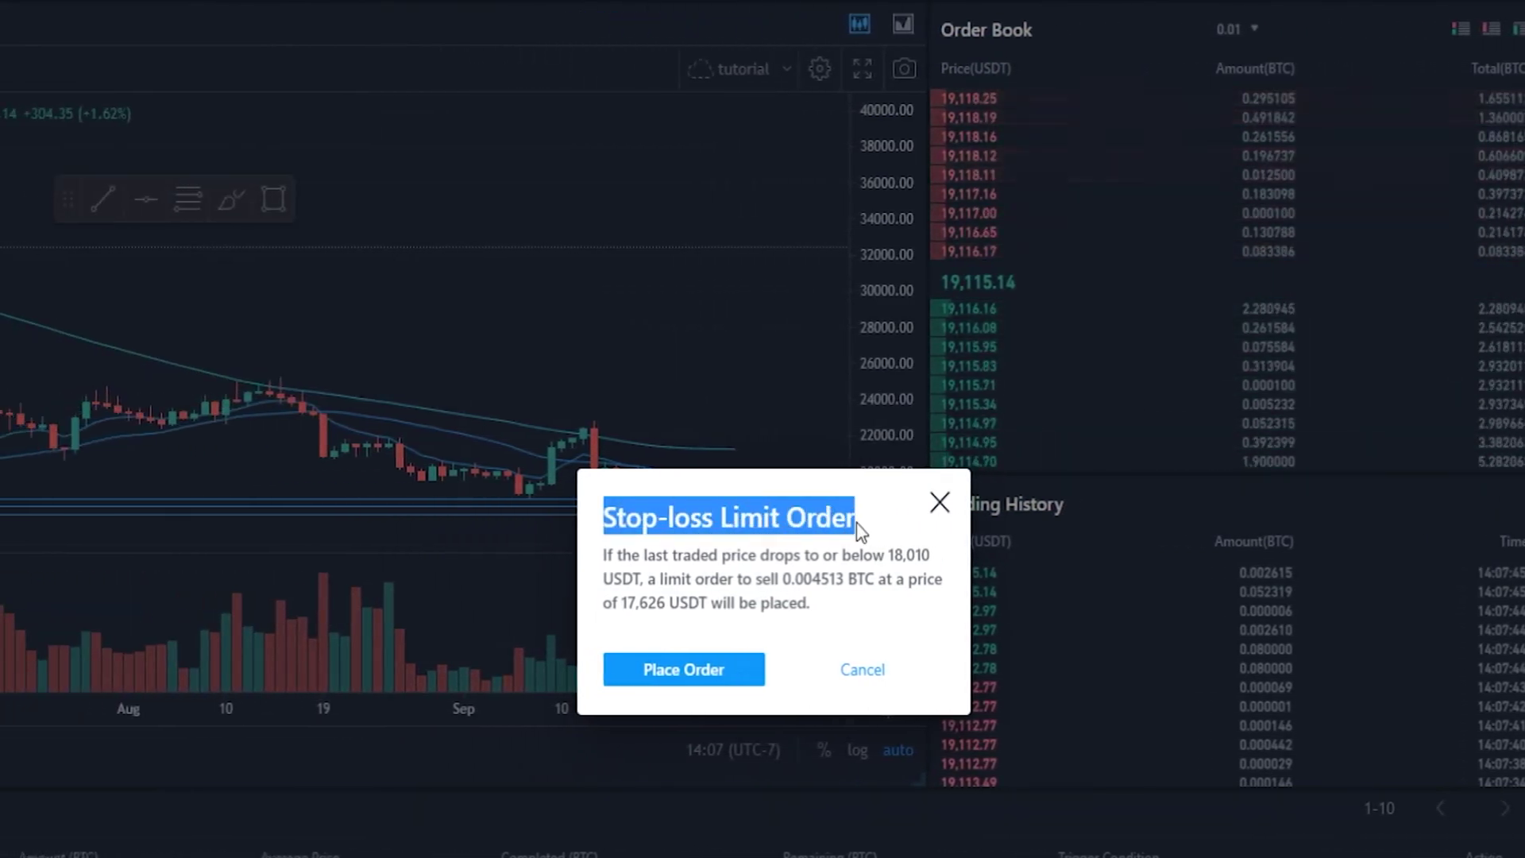
{"action": "left_click", "coordinate": [868, 522]}
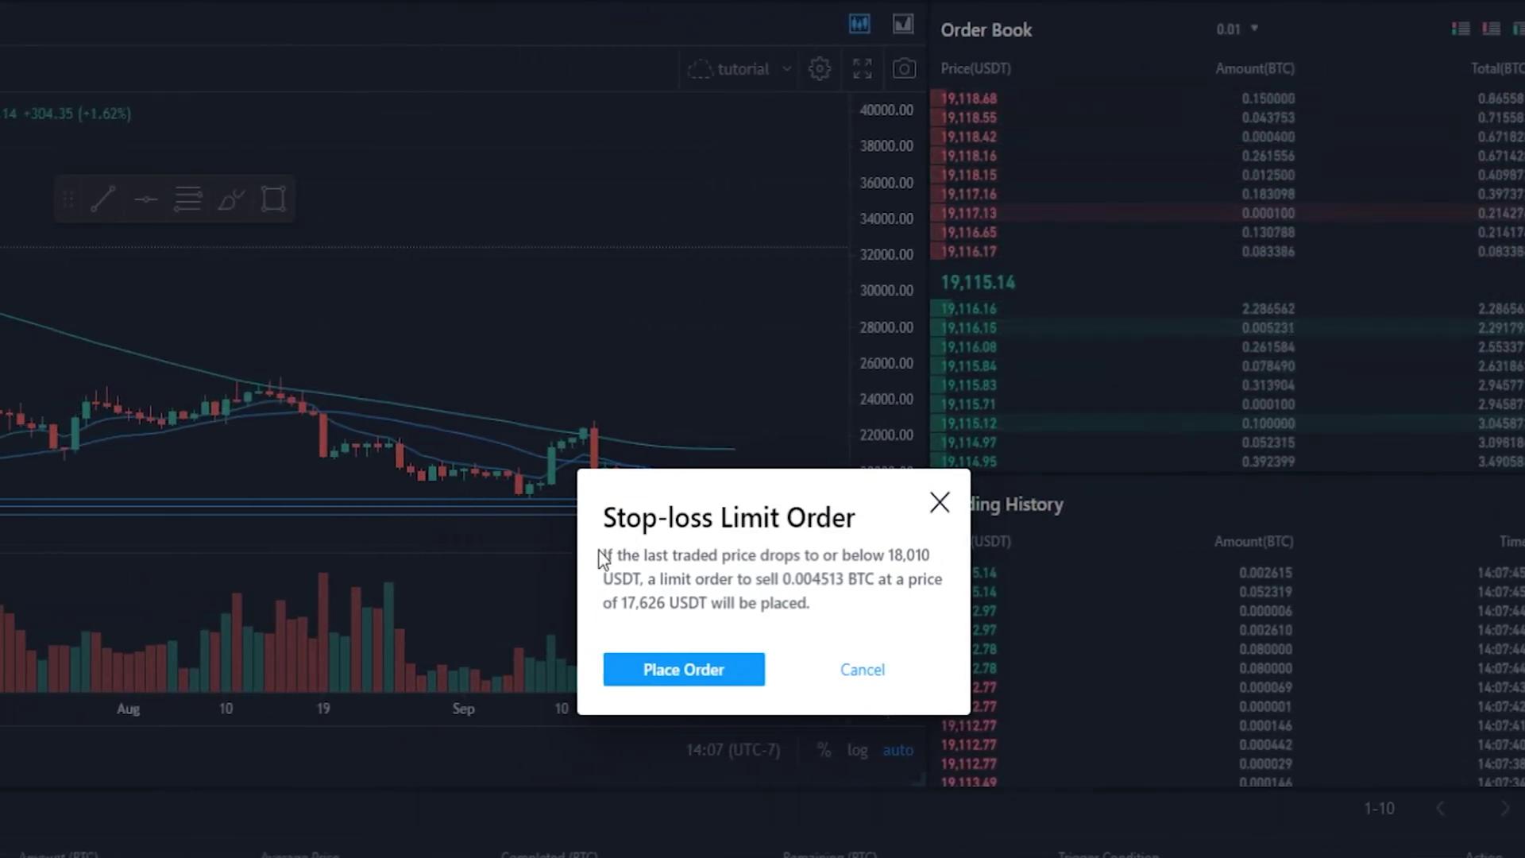
{"action": "left_click_drag", "start_coordinate": [784, 562], "coordinate": [931, 566]}
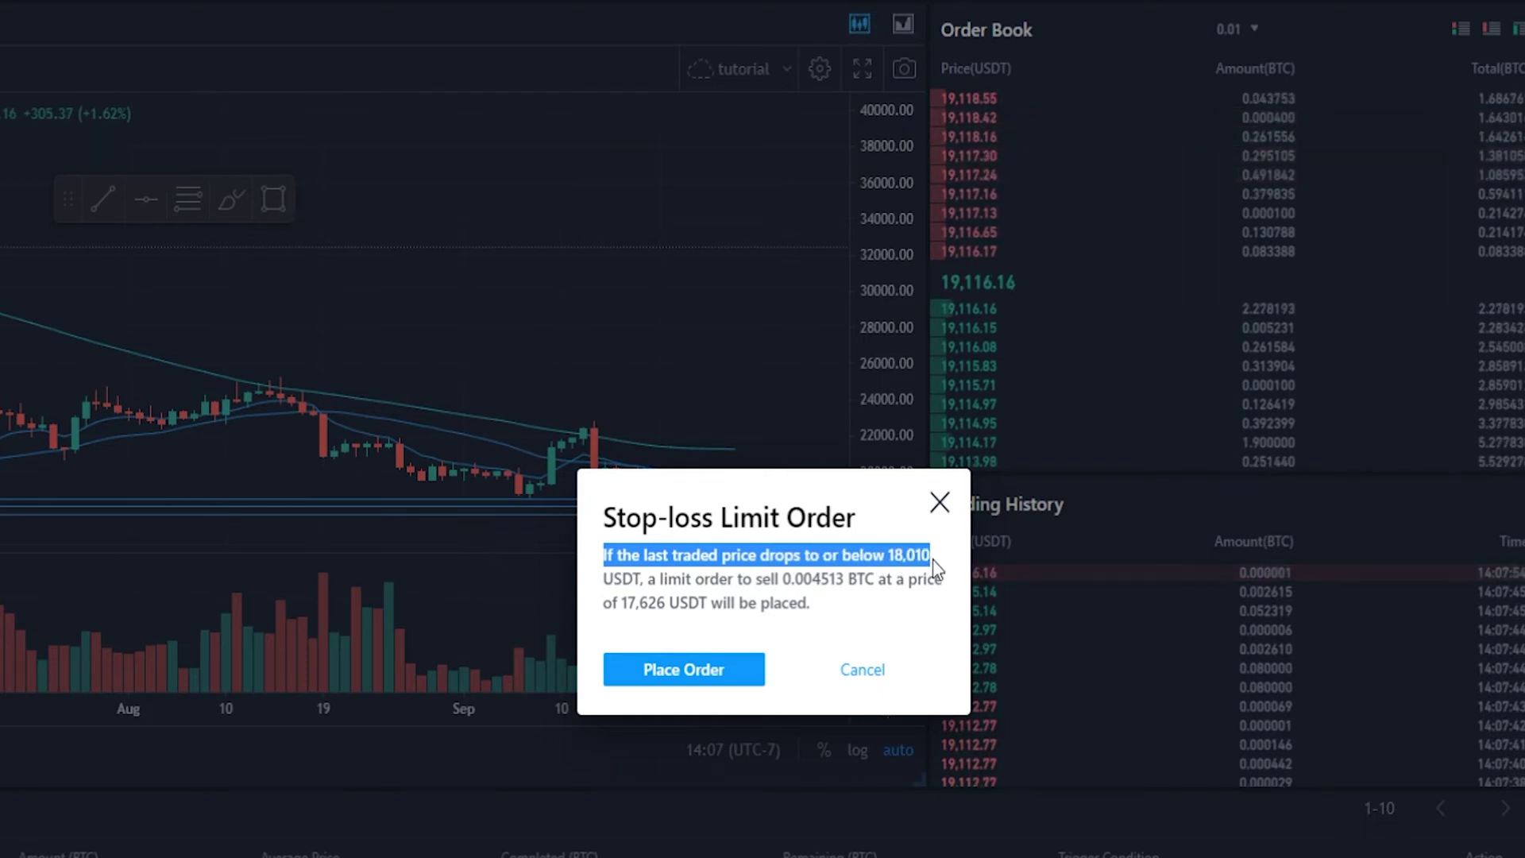
{"action": "left_click_drag", "start_coordinate": [645, 580], "coordinate": [655, 583]}
{"action": "left_click_drag", "start_coordinate": [859, 578], "coordinate": [928, 582]}
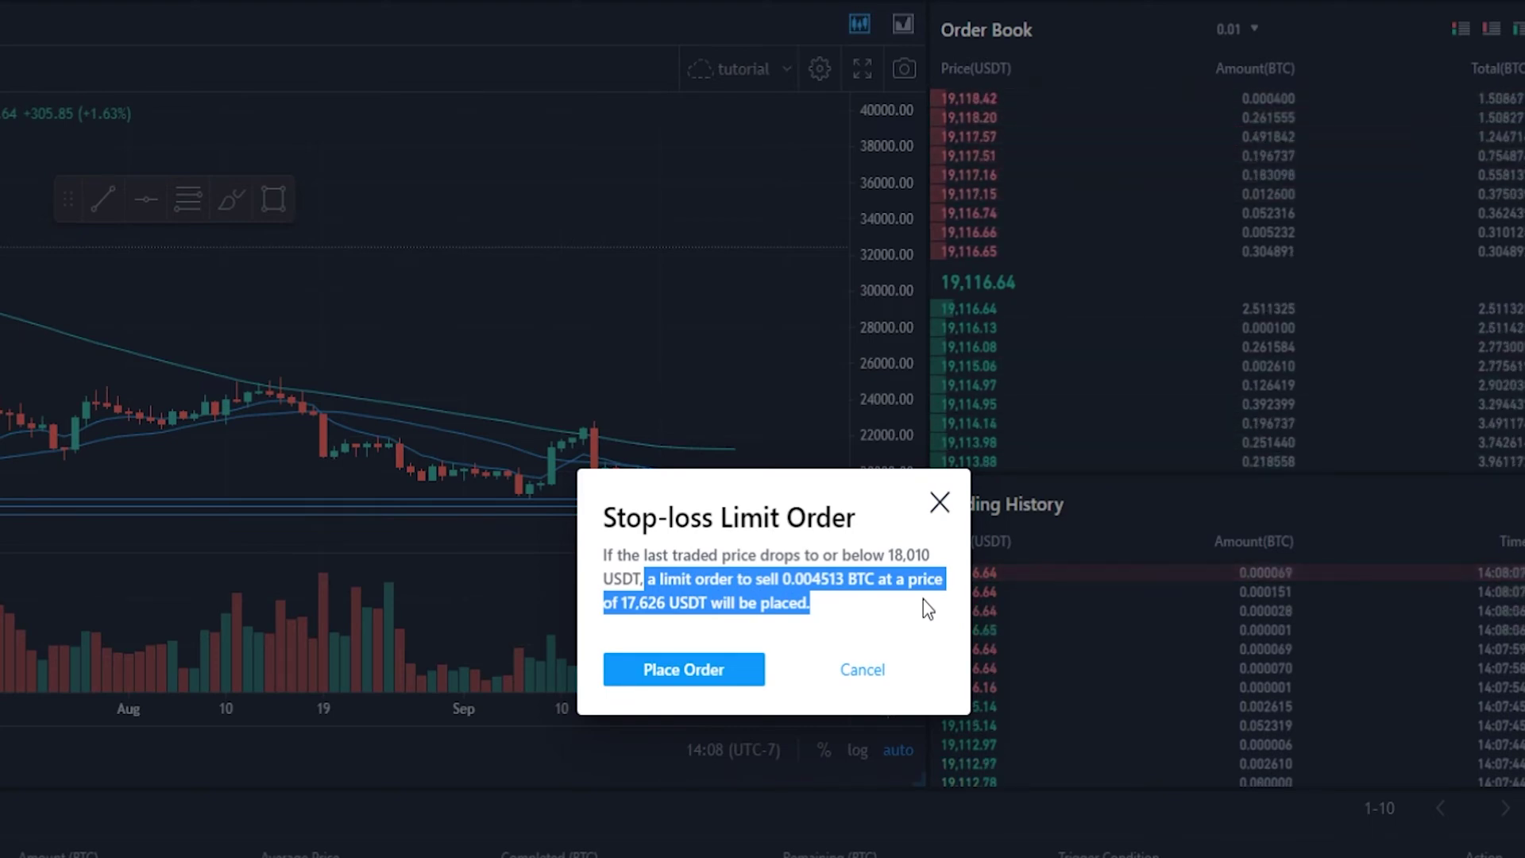
{"action": "left_click", "coordinate": [923, 599]}
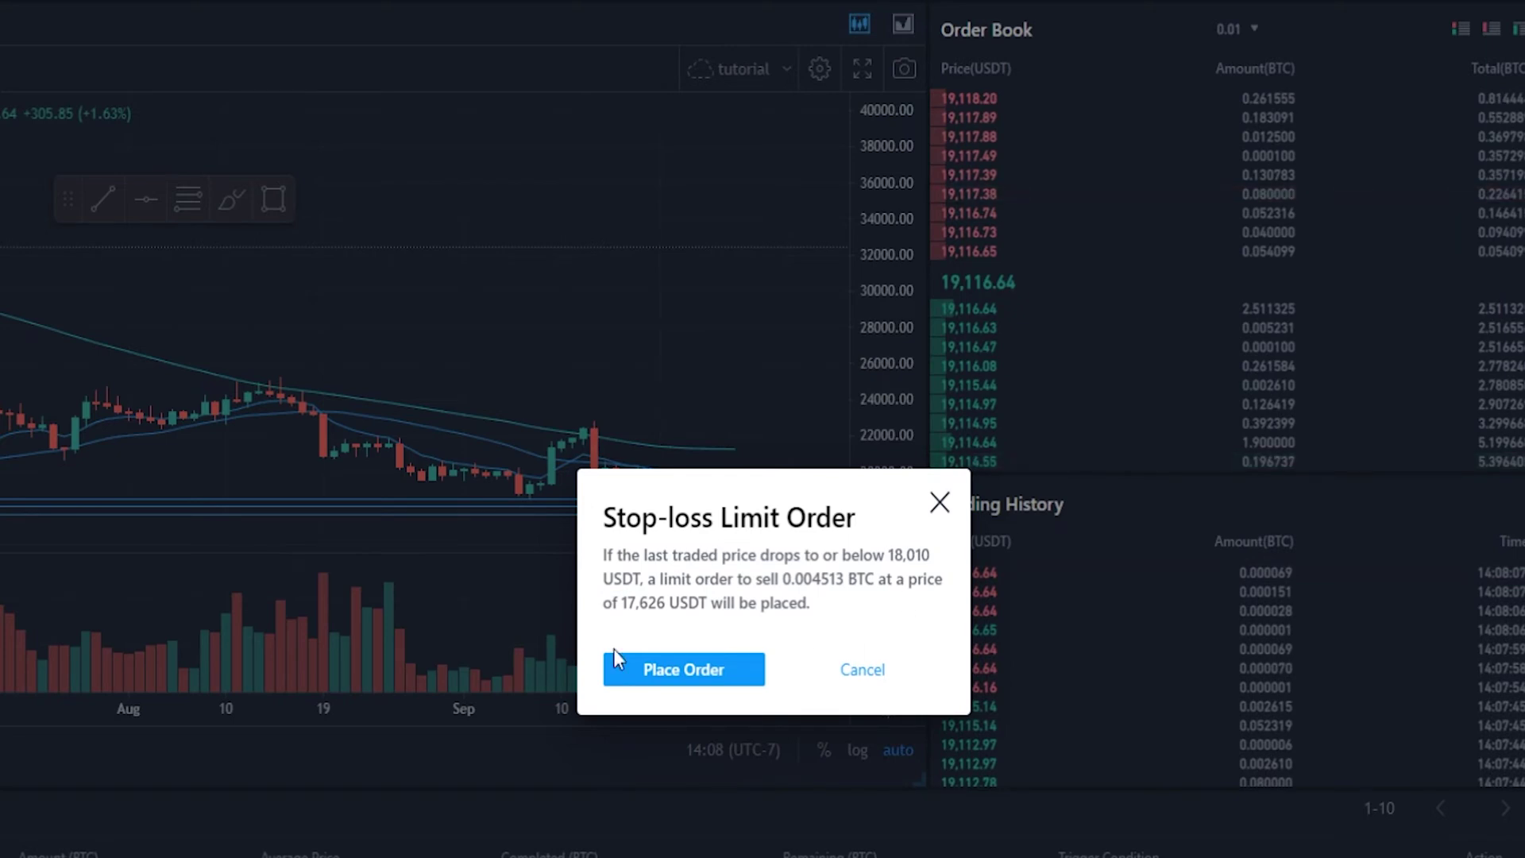
Place the stop-loss limit order, then sketch and undo a yellow price-drop path
{"action": "left_click", "coordinate": [635, 675]}
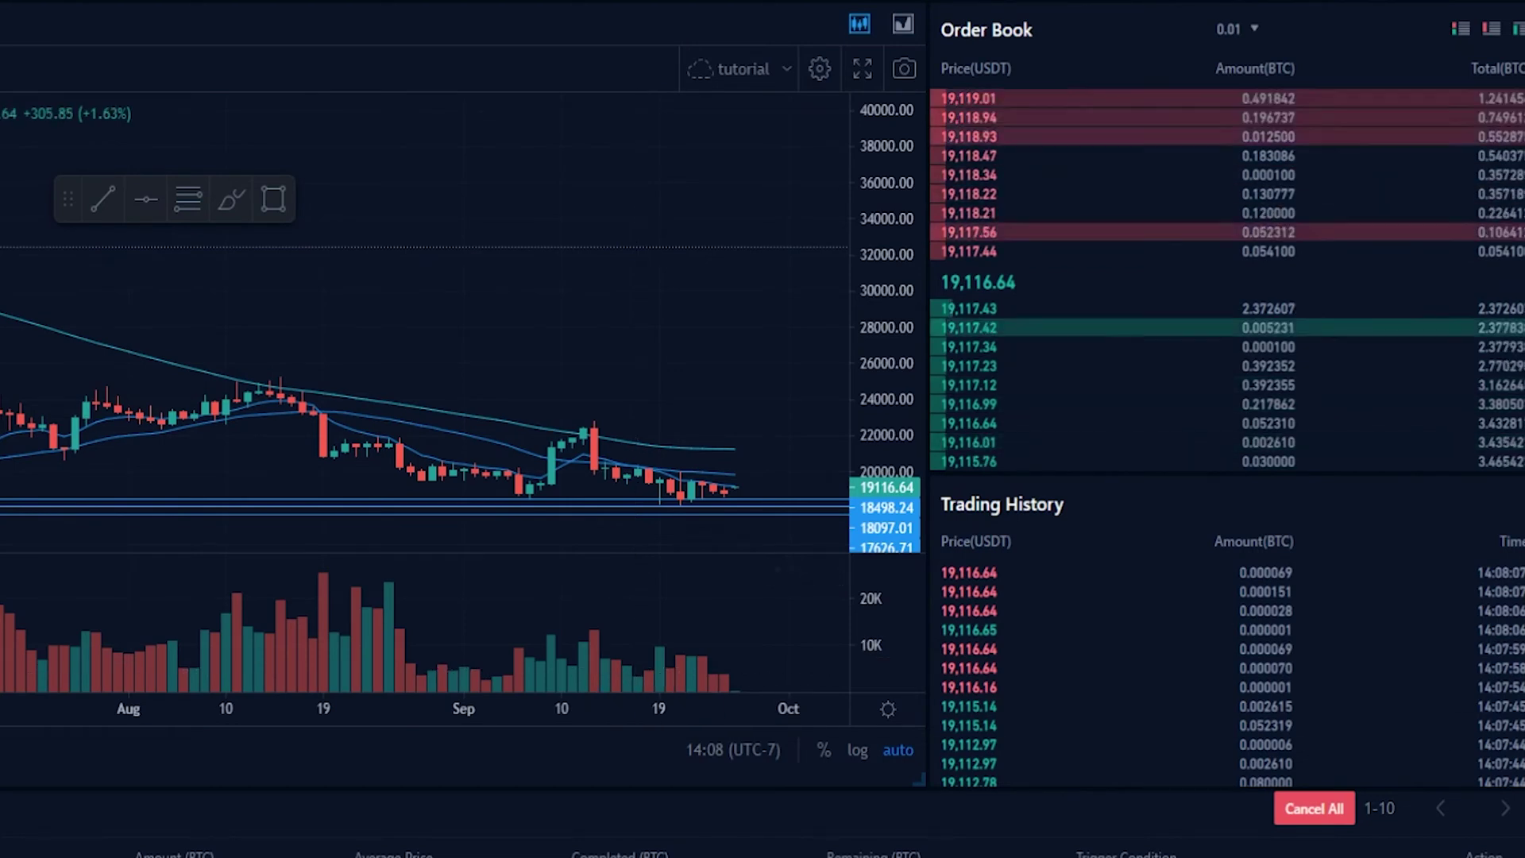
{"action": "scroll", "coordinate": [374, 619], "scroll_direction": "up", "scroll_amount": 5}
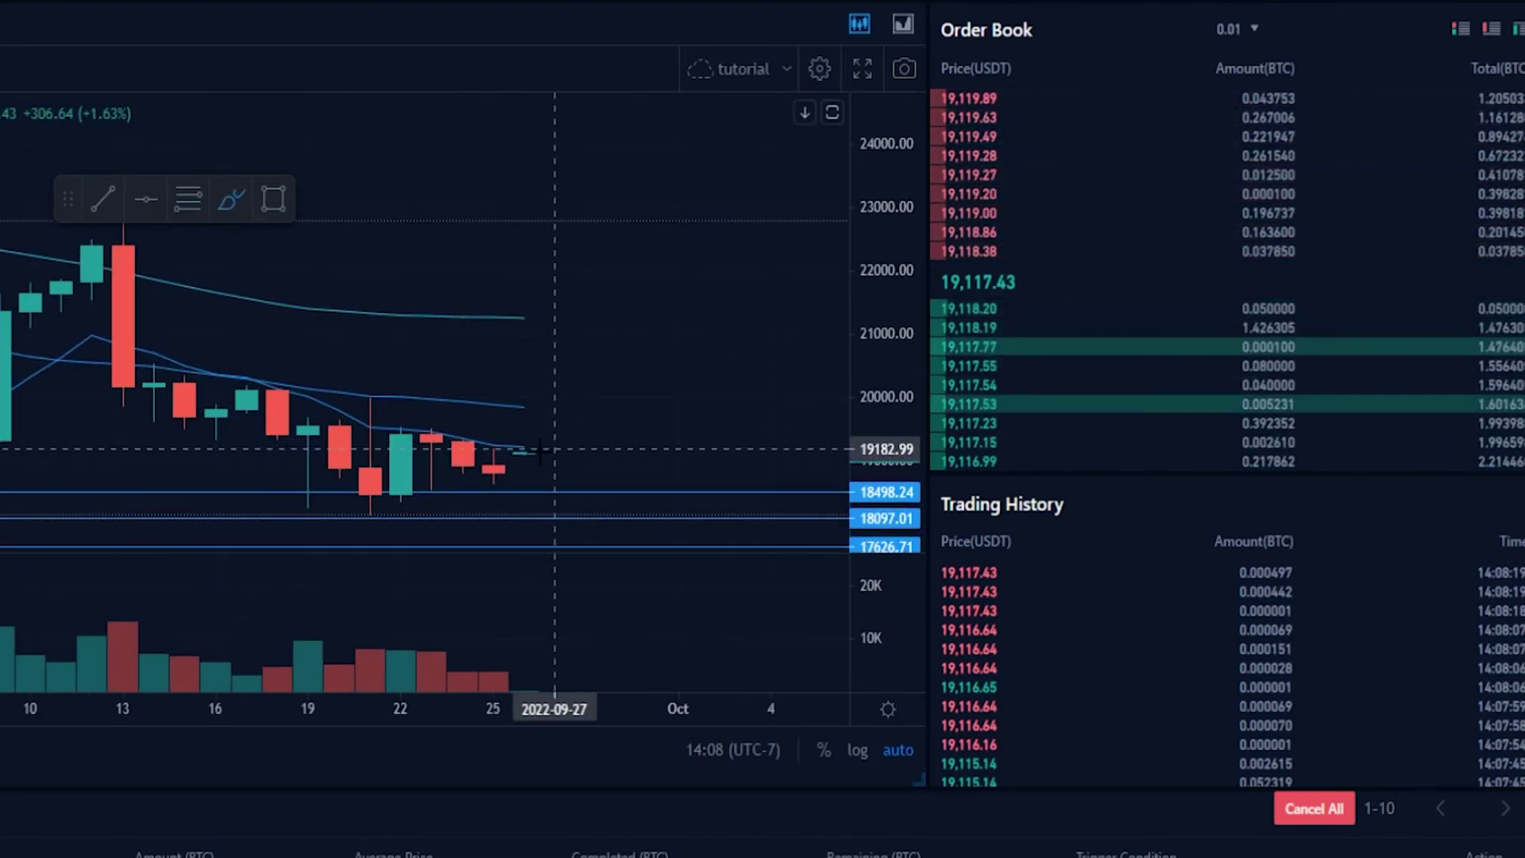
{"action": "left_click", "coordinate": [231, 198]}
{"action": "mouse_move", "coordinate": [527, 454]}
{"action": "left_mouse_down"}
{"action": "mouse_move", "coordinate": [586, 506]}
{"action": "mouse_move", "coordinate": [576, 536]}
{"action": "mouse_move", "coordinate": [558, 517]}
{"action": "mouse_move", "coordinate": [615, 511]}
{"action": "mouse_move", "coordinate": [628, 548]}
{"action": "mouse_move", "coordinate": [644, 538]}
{"action": "left_mouse_up"}
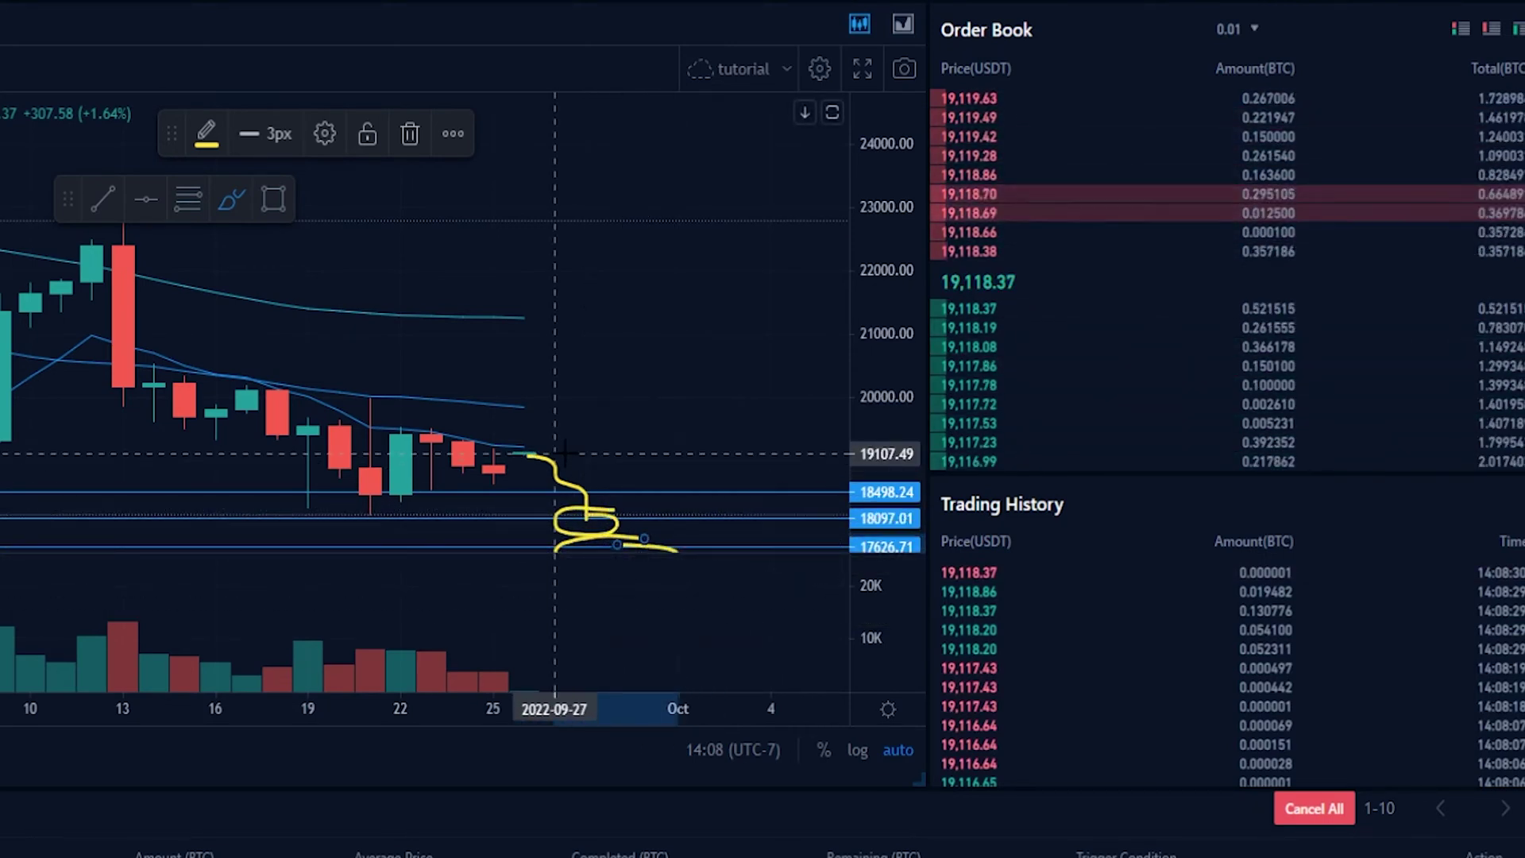
{"action": "key", "text": "ctrl+z"}
{"action": "key", "text": "ctrl+z"}
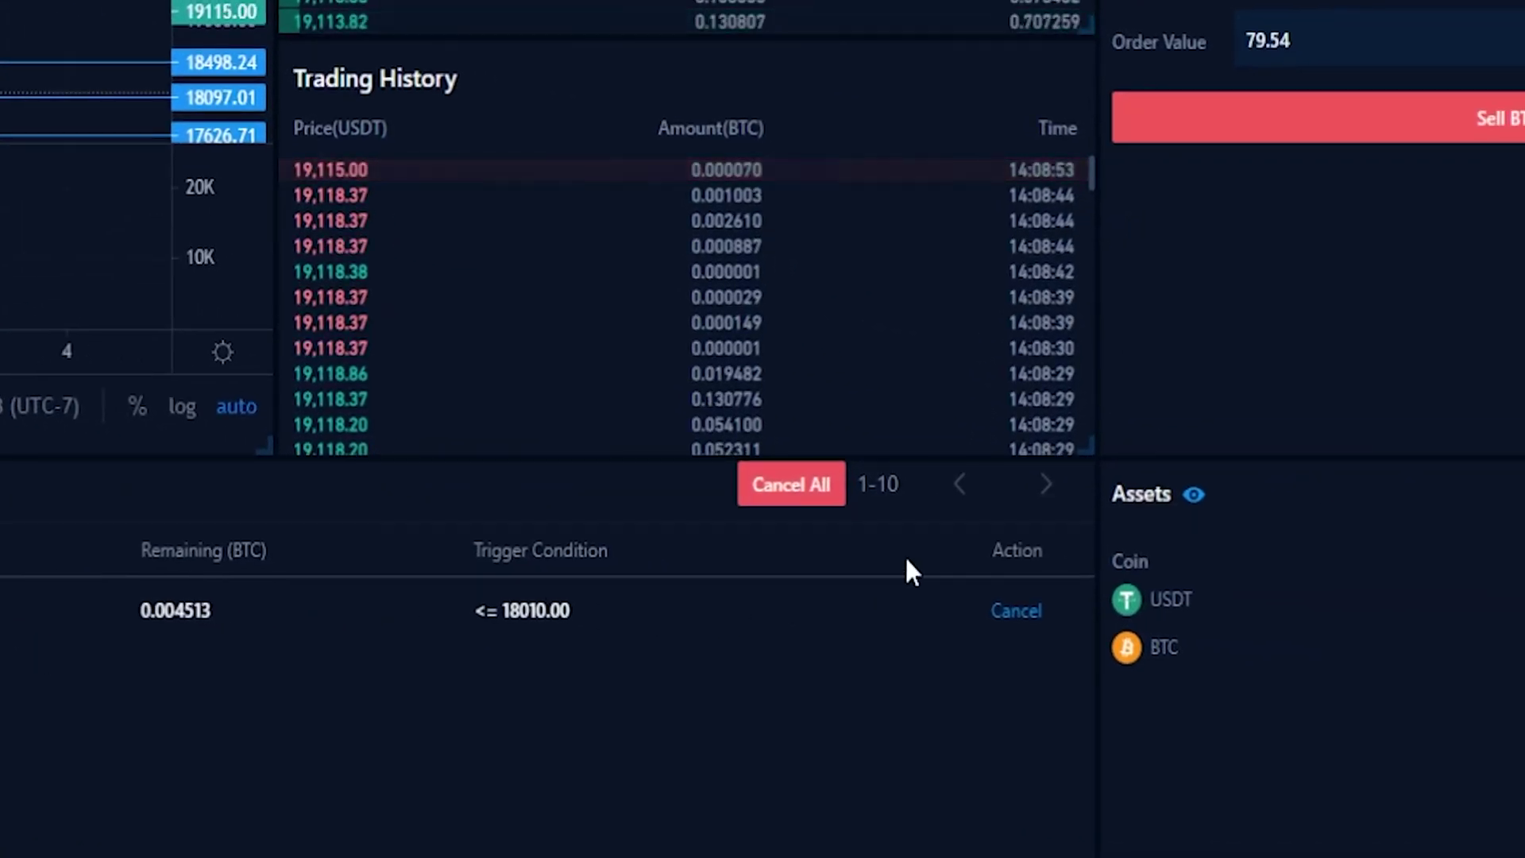
Cancel the pending stop-loss limit sell from the open orders list
{"action": "left_click", "coordinate": [989, 565]}
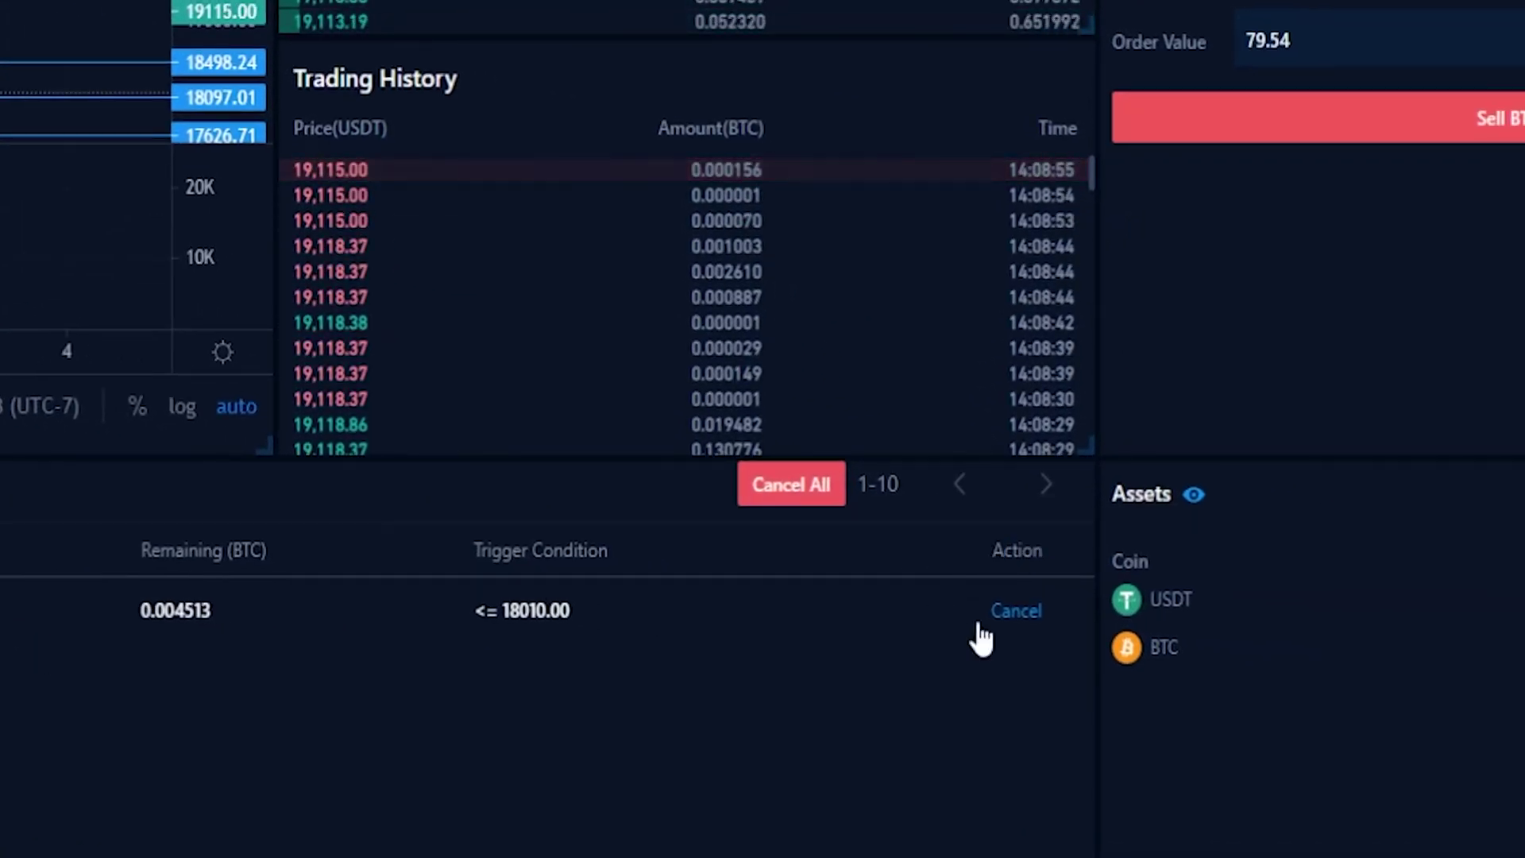
{"action": "left_click", "coordinate": [1017, 611]}
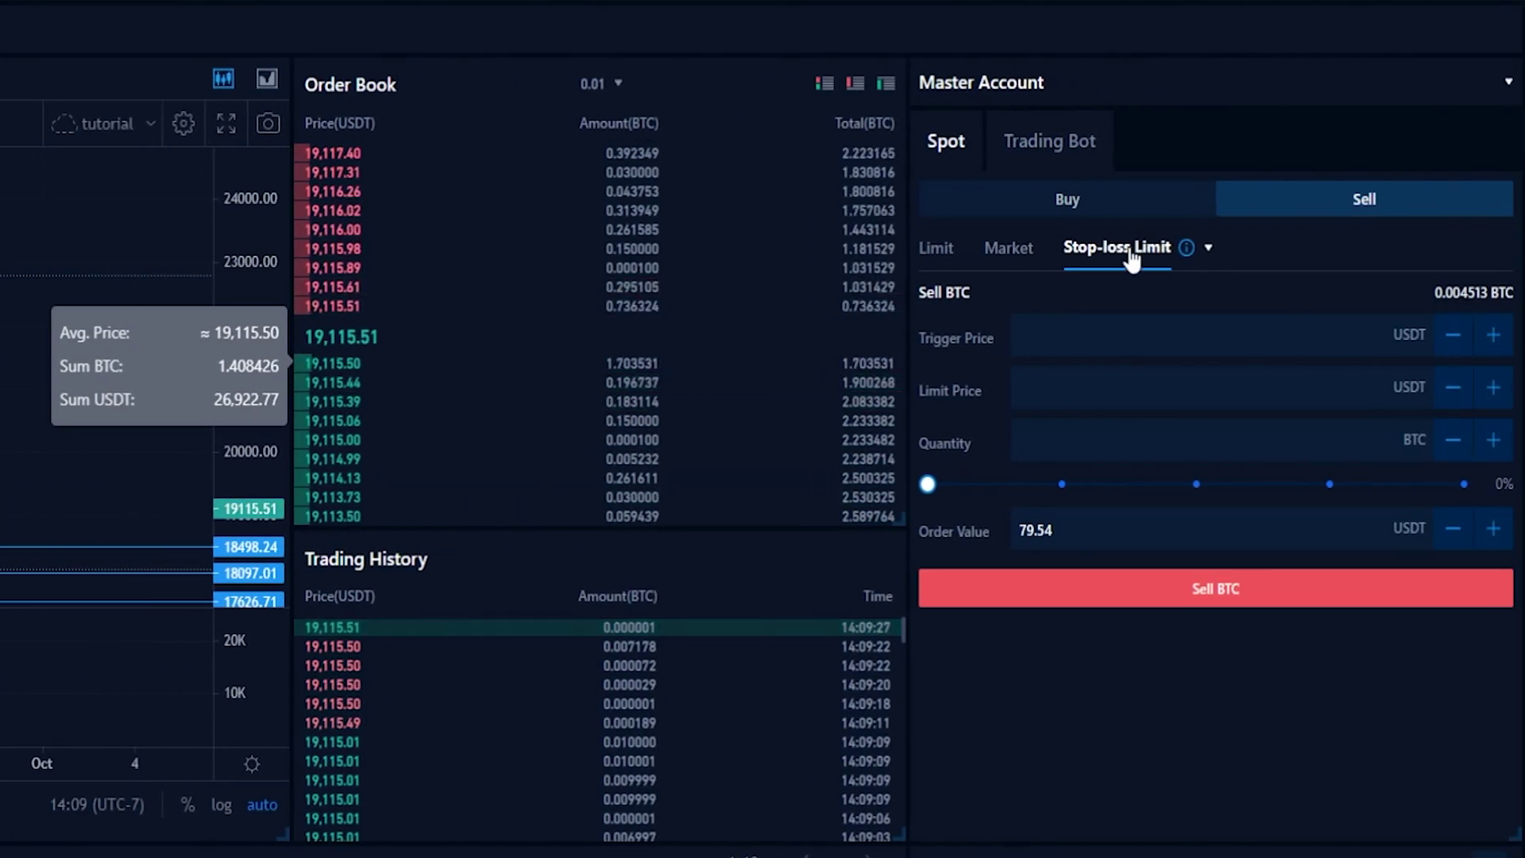
Change the order type to Stop-loss Market and enter trigger price 18010
{"action": "left_click", "coordinate": [1208, 250]}
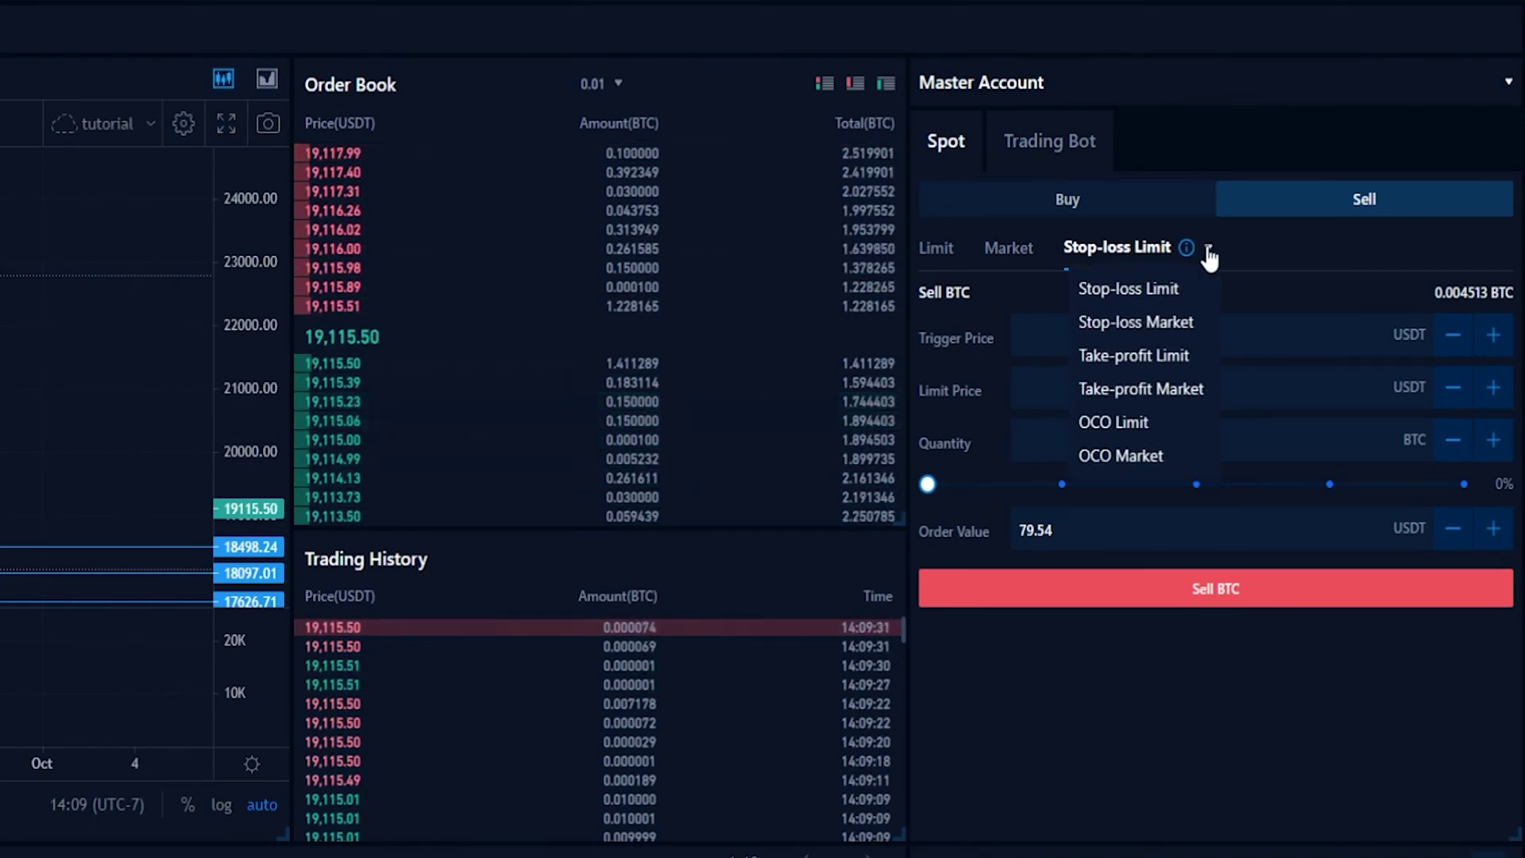
{"action": "left_click", "coordinate": [1132, 326]}
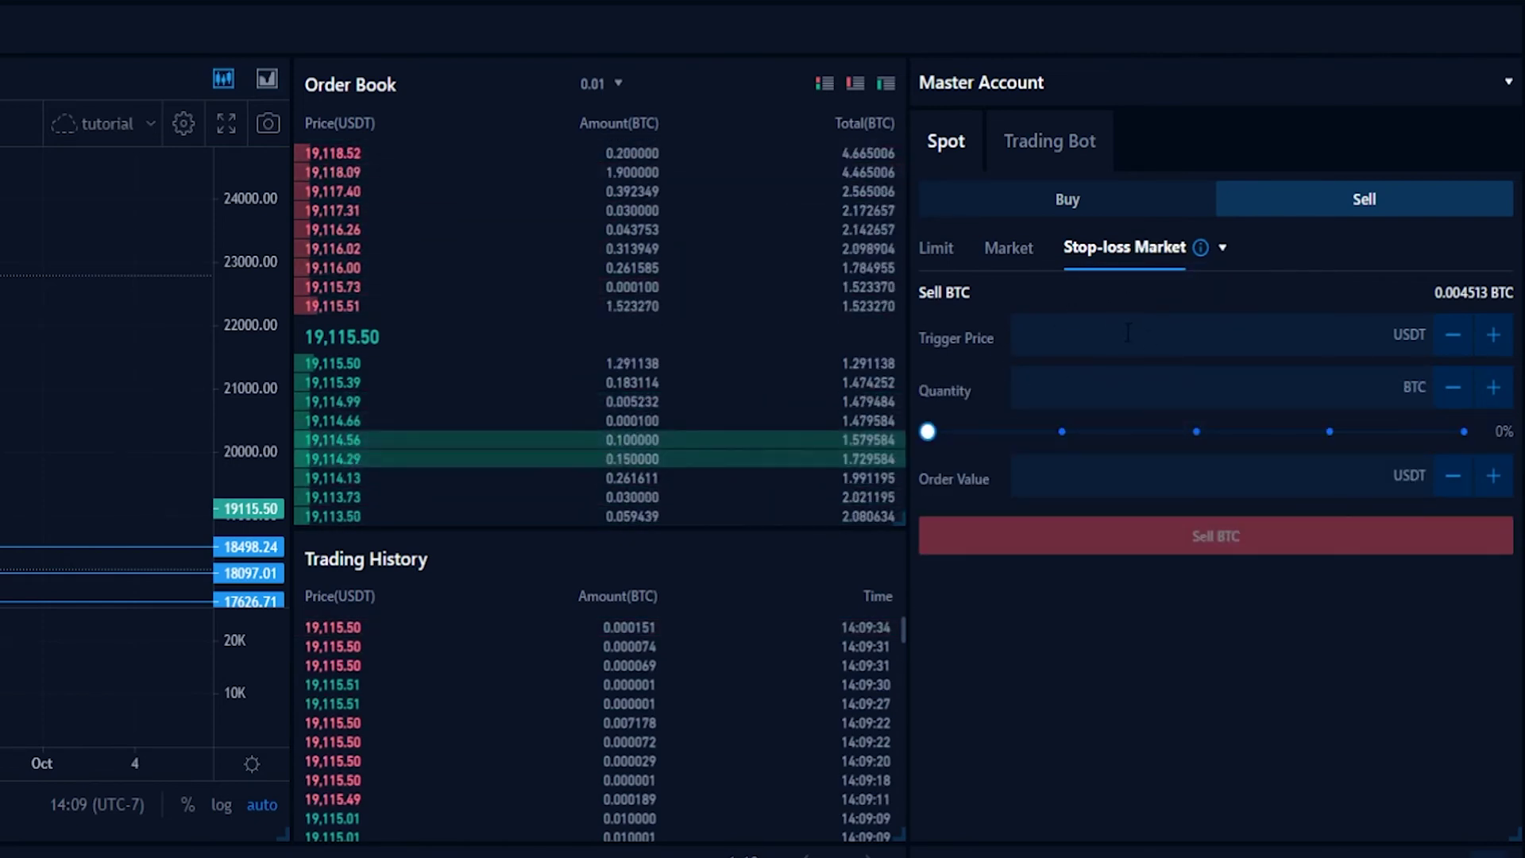
{"action": "left_click", "coordinate": [1045, 336]}
{"action": "type", "text": "18010"}
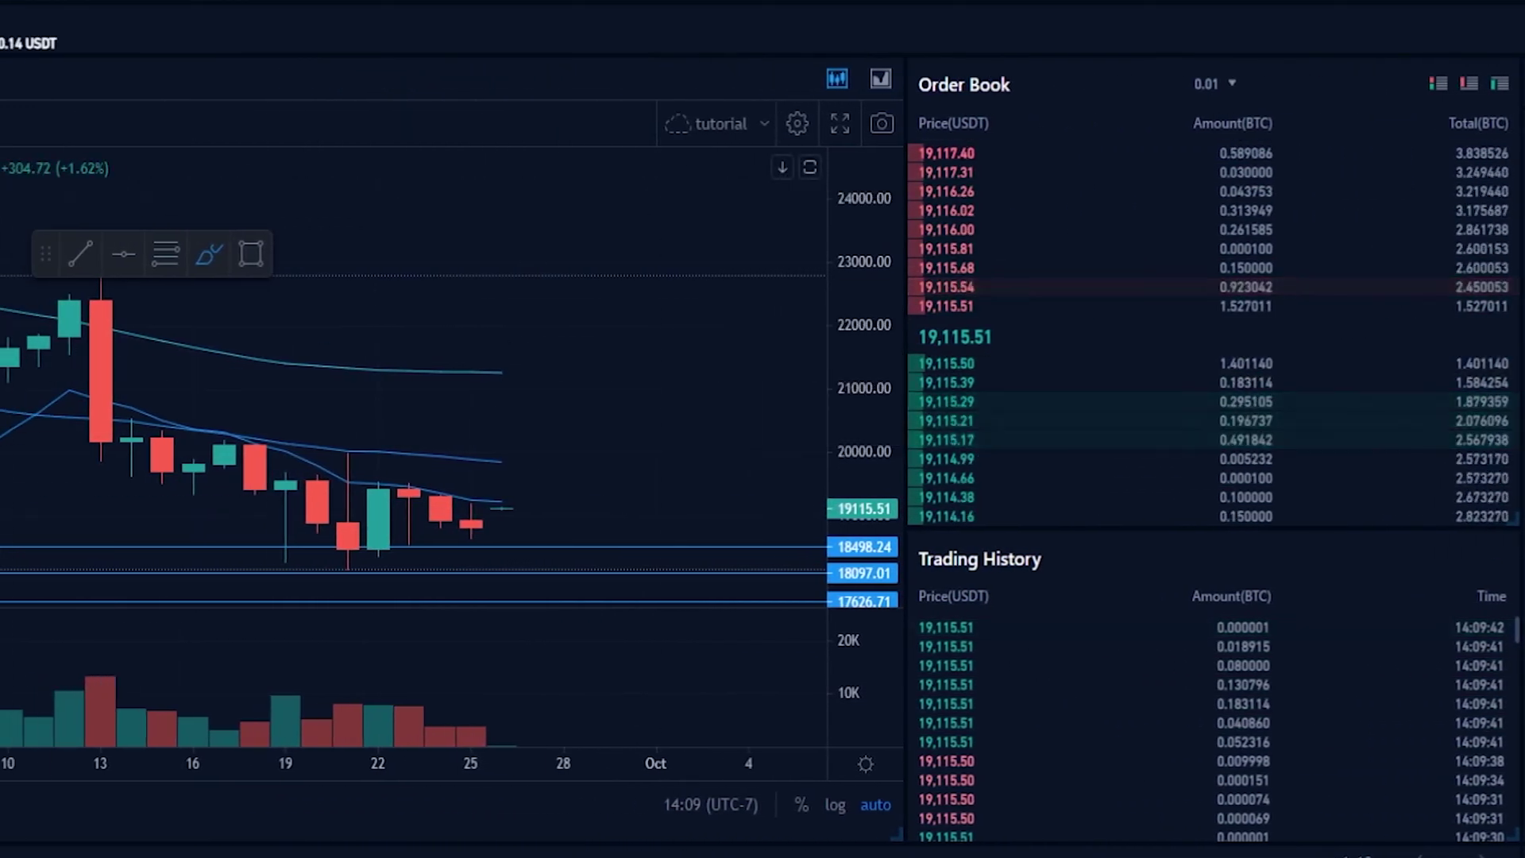
{"action": "mouse_move", "coordinate": [503, 500]}
{"action": "left_mouse_down"}
{"action": "mouse_move", "coordinate": [560, 556]}
{"action": "mouse_move", "coordinate": [657, 367]}
{"action": "left_mouse_up"}
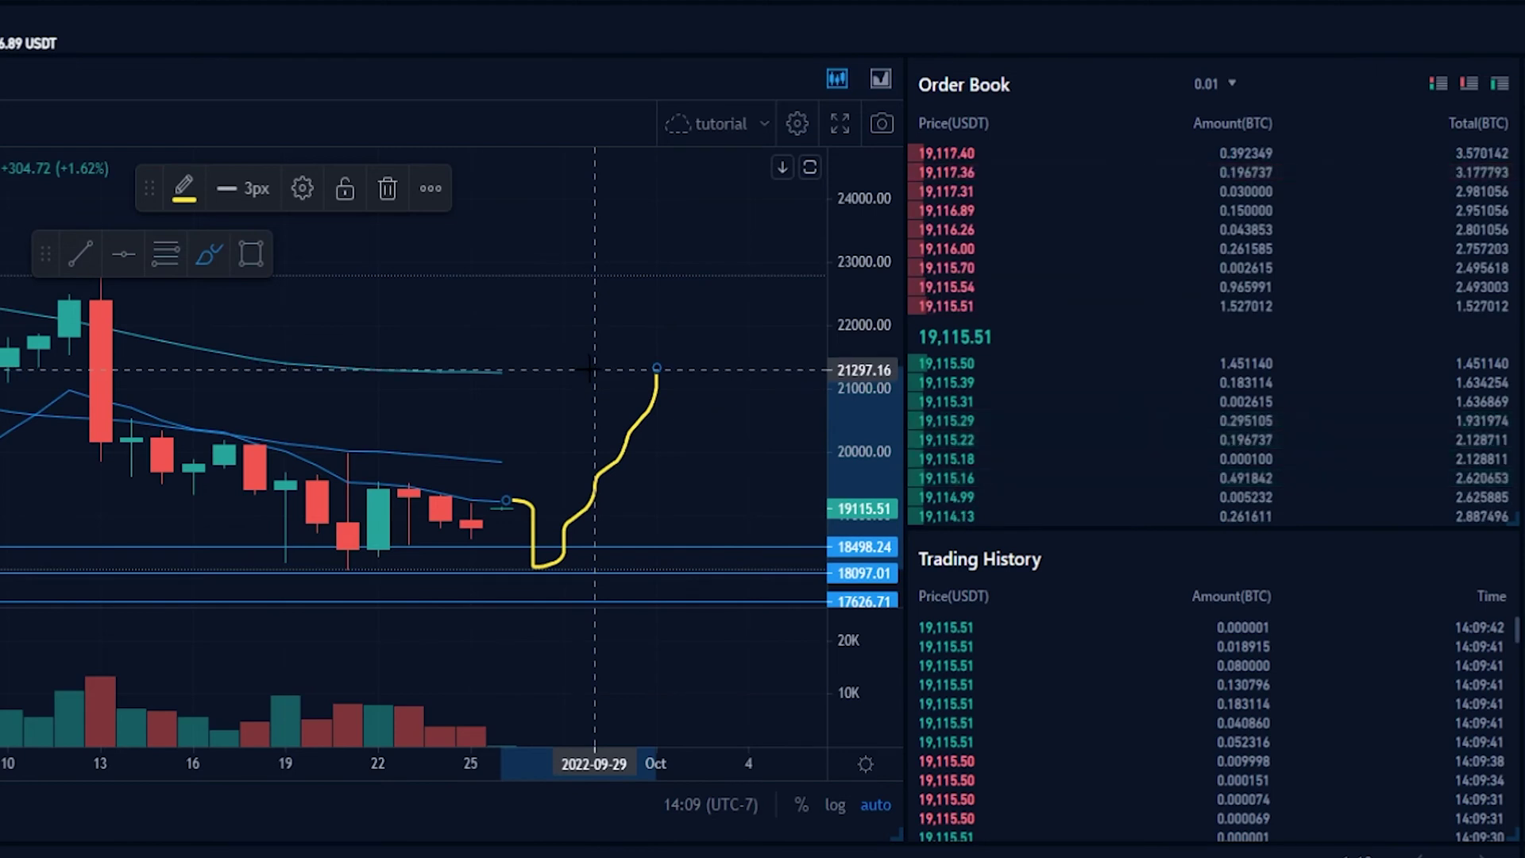
{"action": "key", "text": "Delete"}
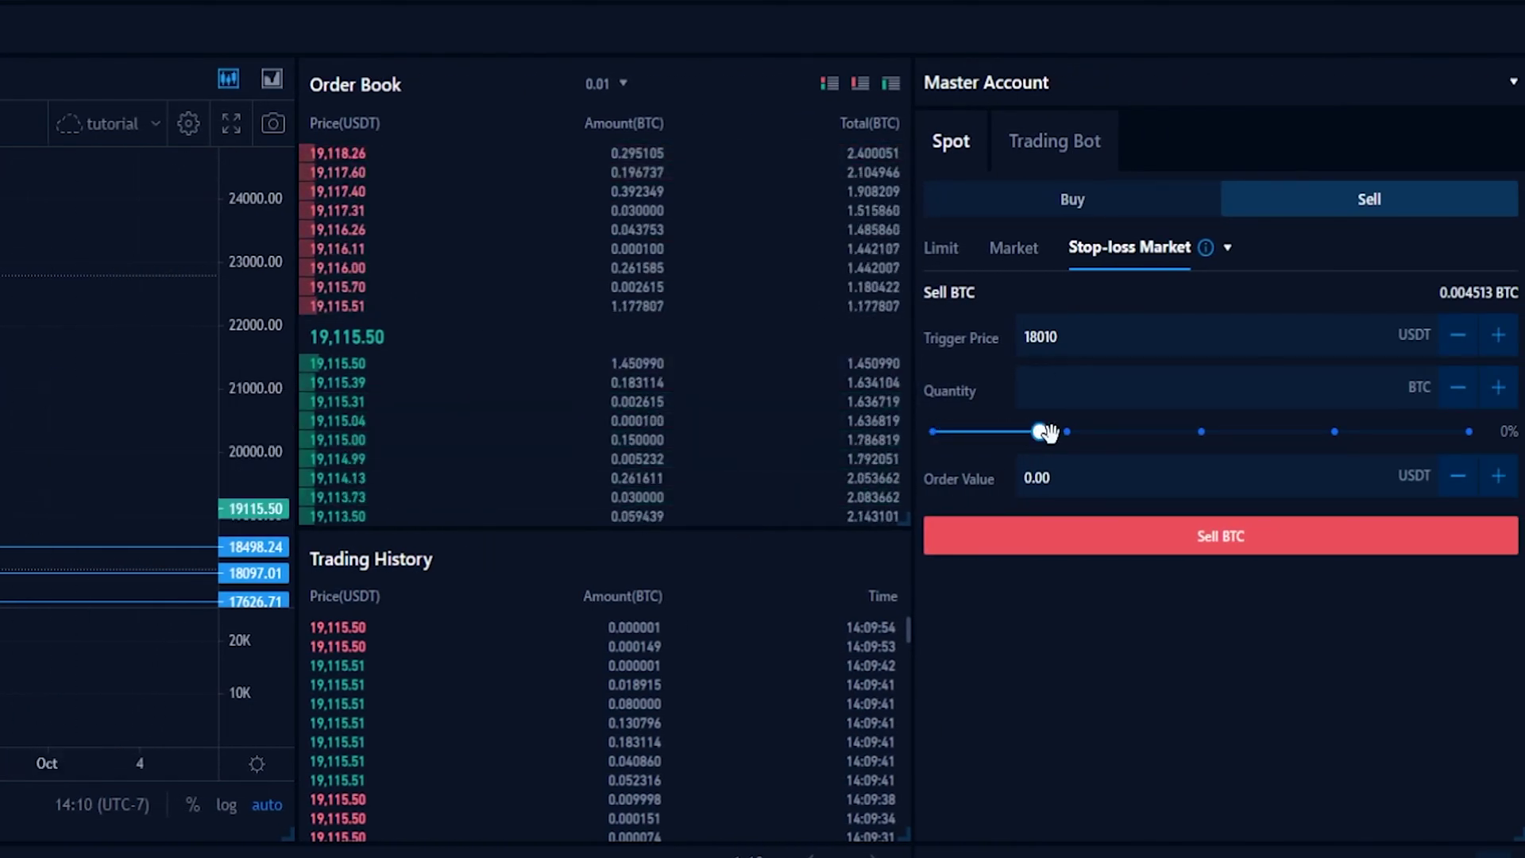
Sell 100% (0.004513 BTC) as a stop-loss market order triggered at 18010, and confirm it
{"action": "left_click_drag", "start_coordinate": [1354, 430], "coordinate": [1475, 435]}
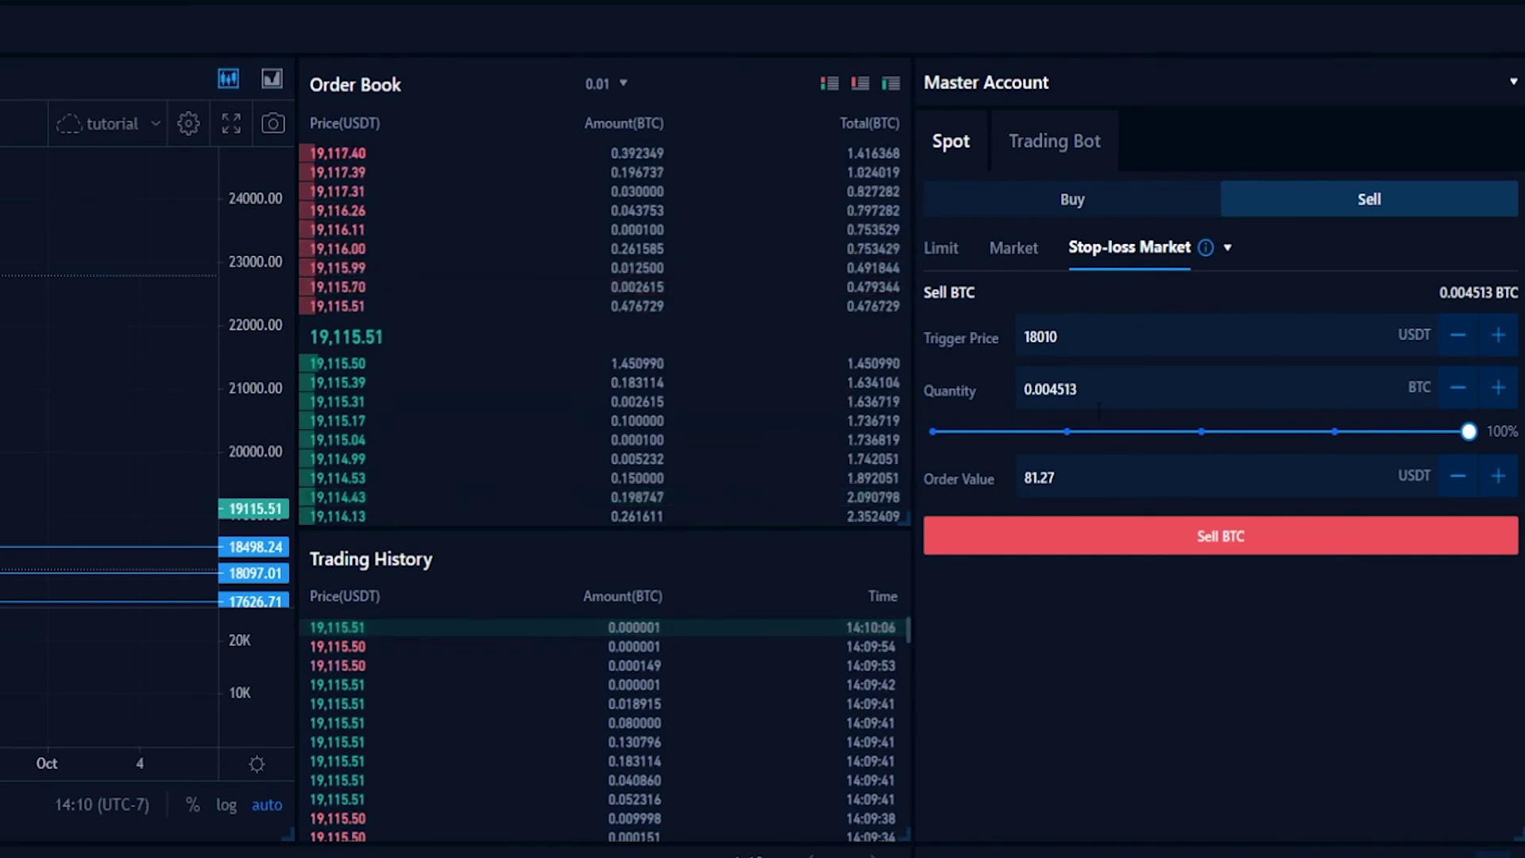
{"action": "left_click", "coordinate": [1145, 544]}
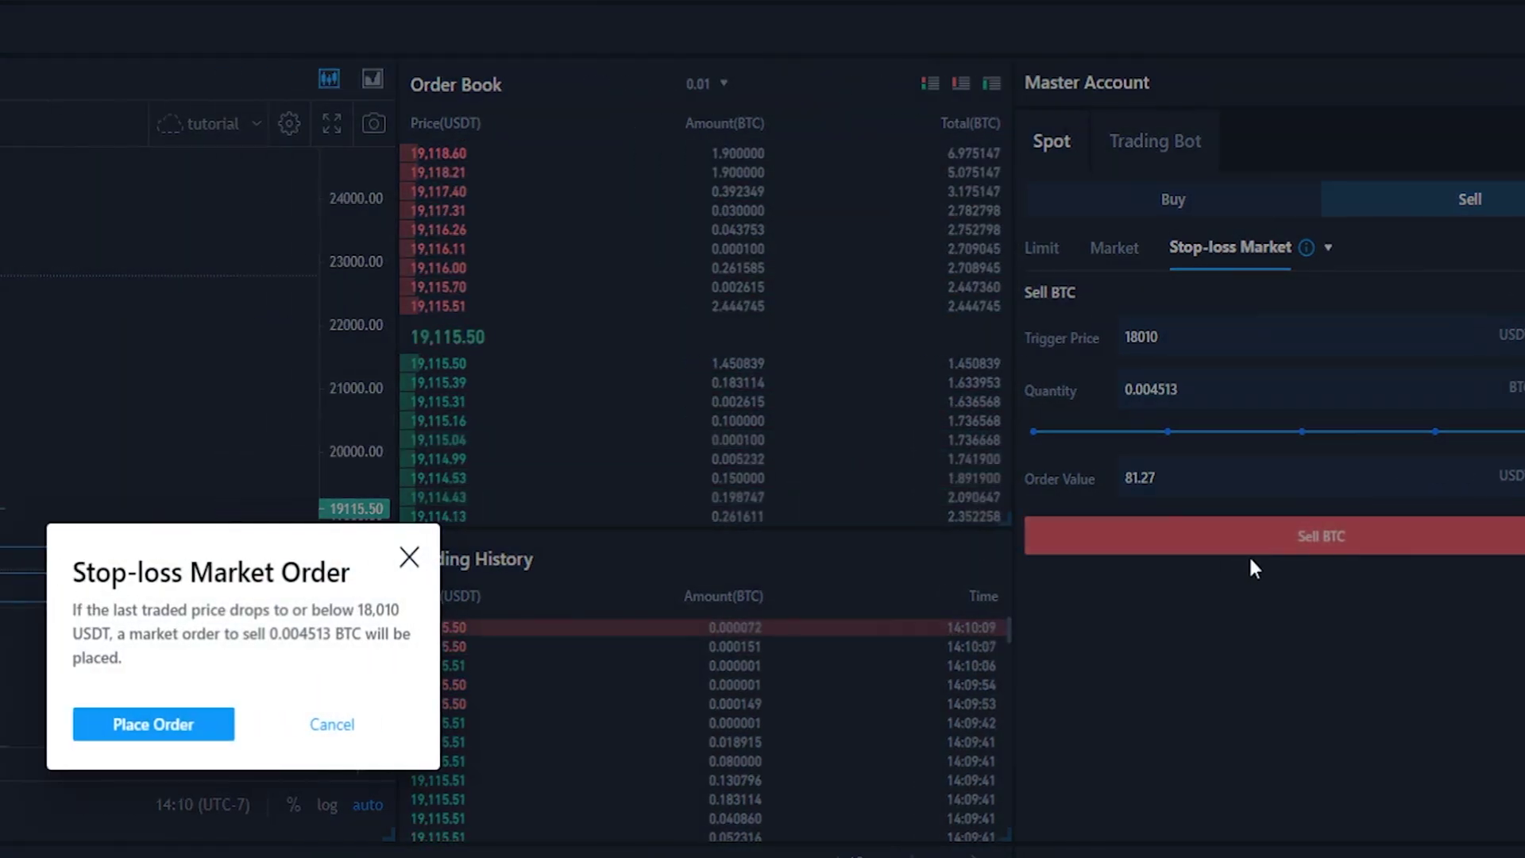
{"action": "left_click_drag", "start_coordinate": [578, 572], "coordinate": [772, 568]}
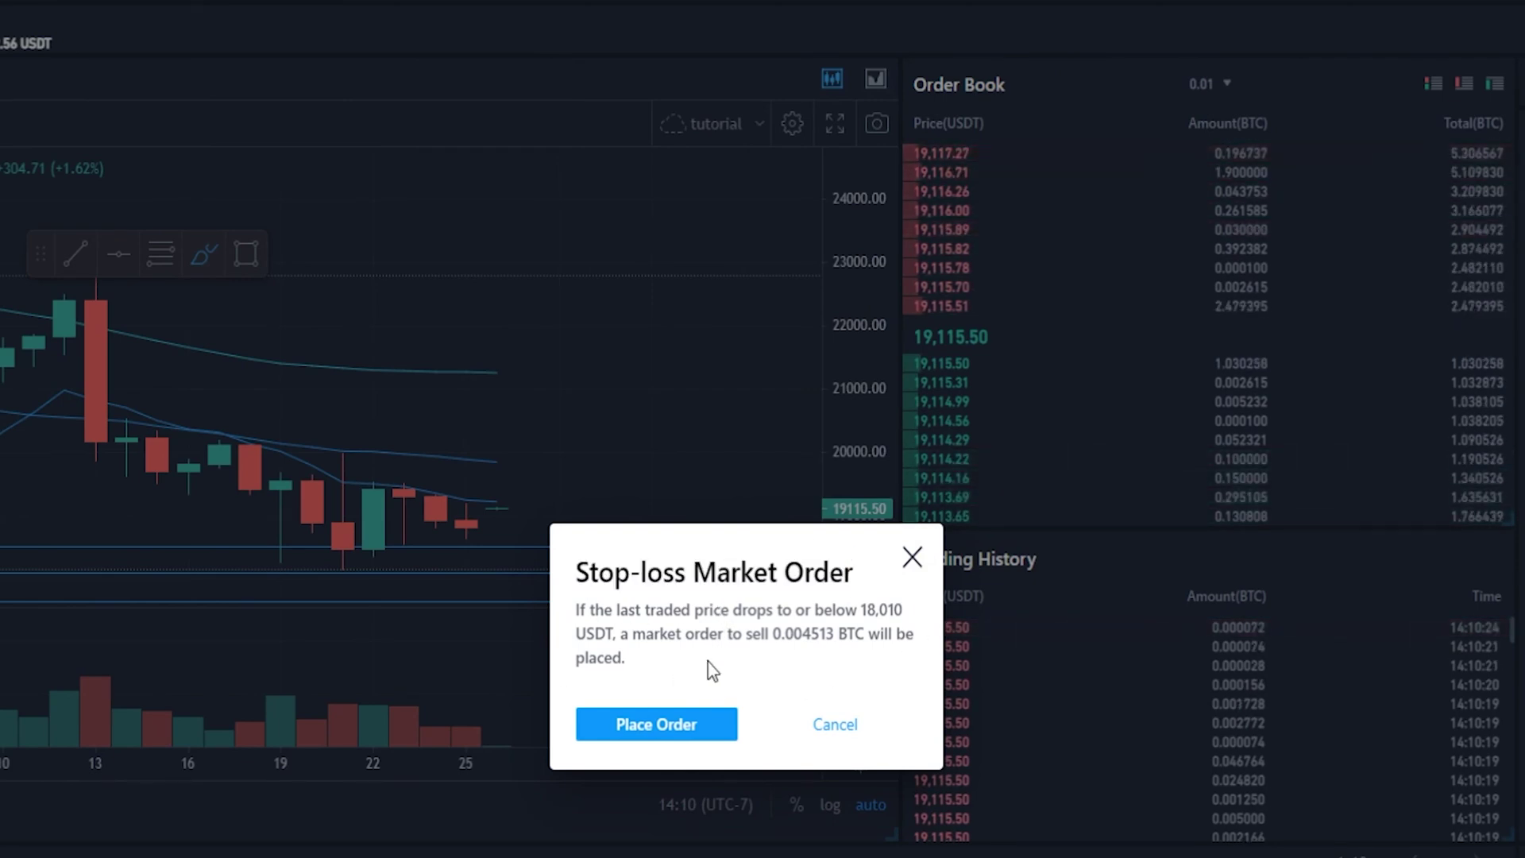
{"action": "left_click", "coordinate": [661, 719]}
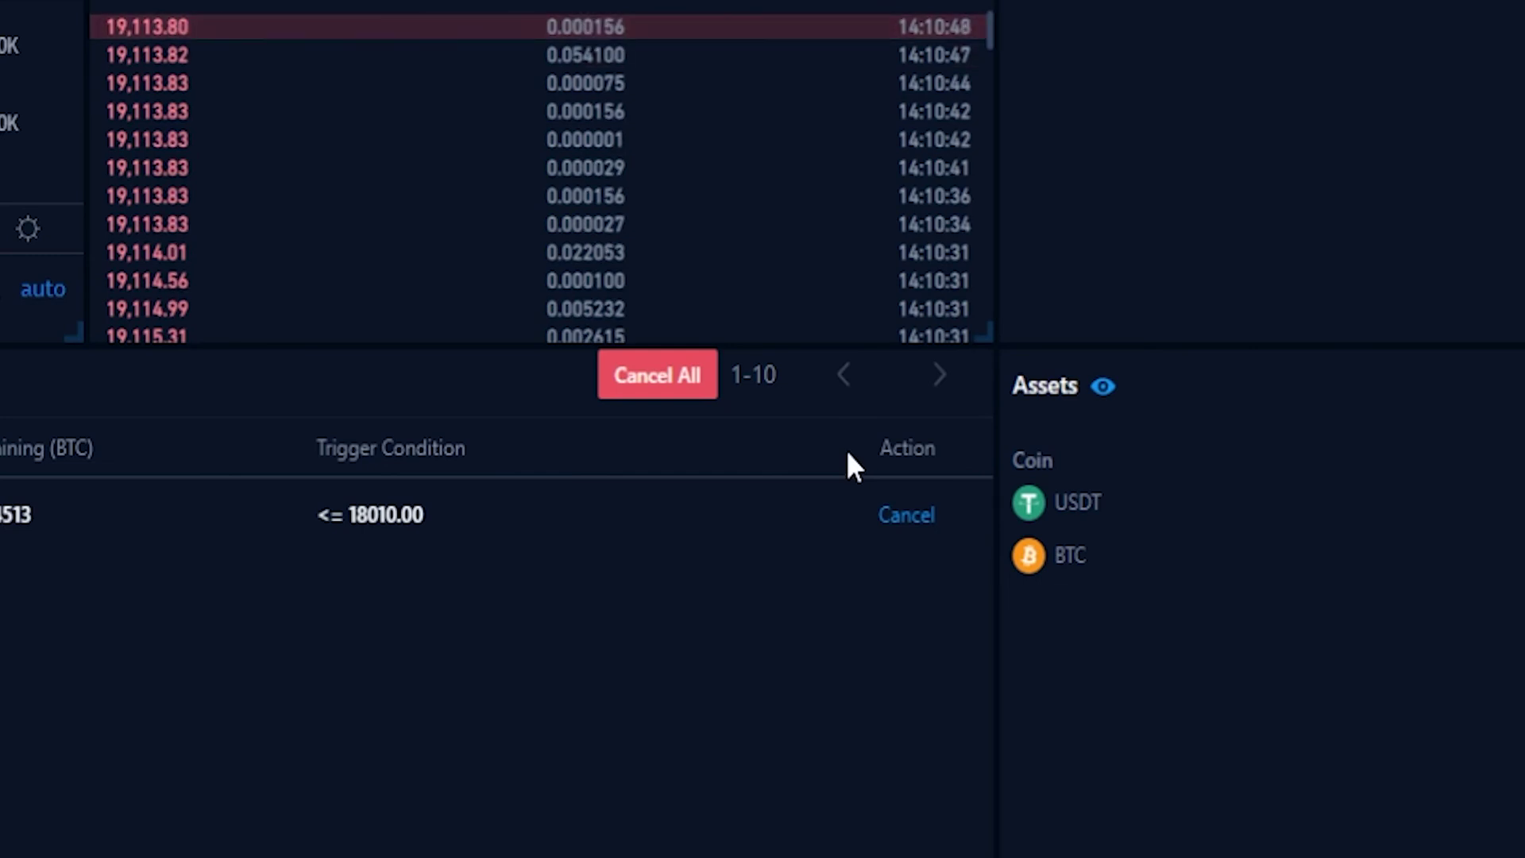
Cancel the pending 0.004513 BTC stop-loss market sell triggered at <= 18010.00
{"action": "left_click_drag", "start_coordinate": [847, 453], "coordinate": [953, 450]}
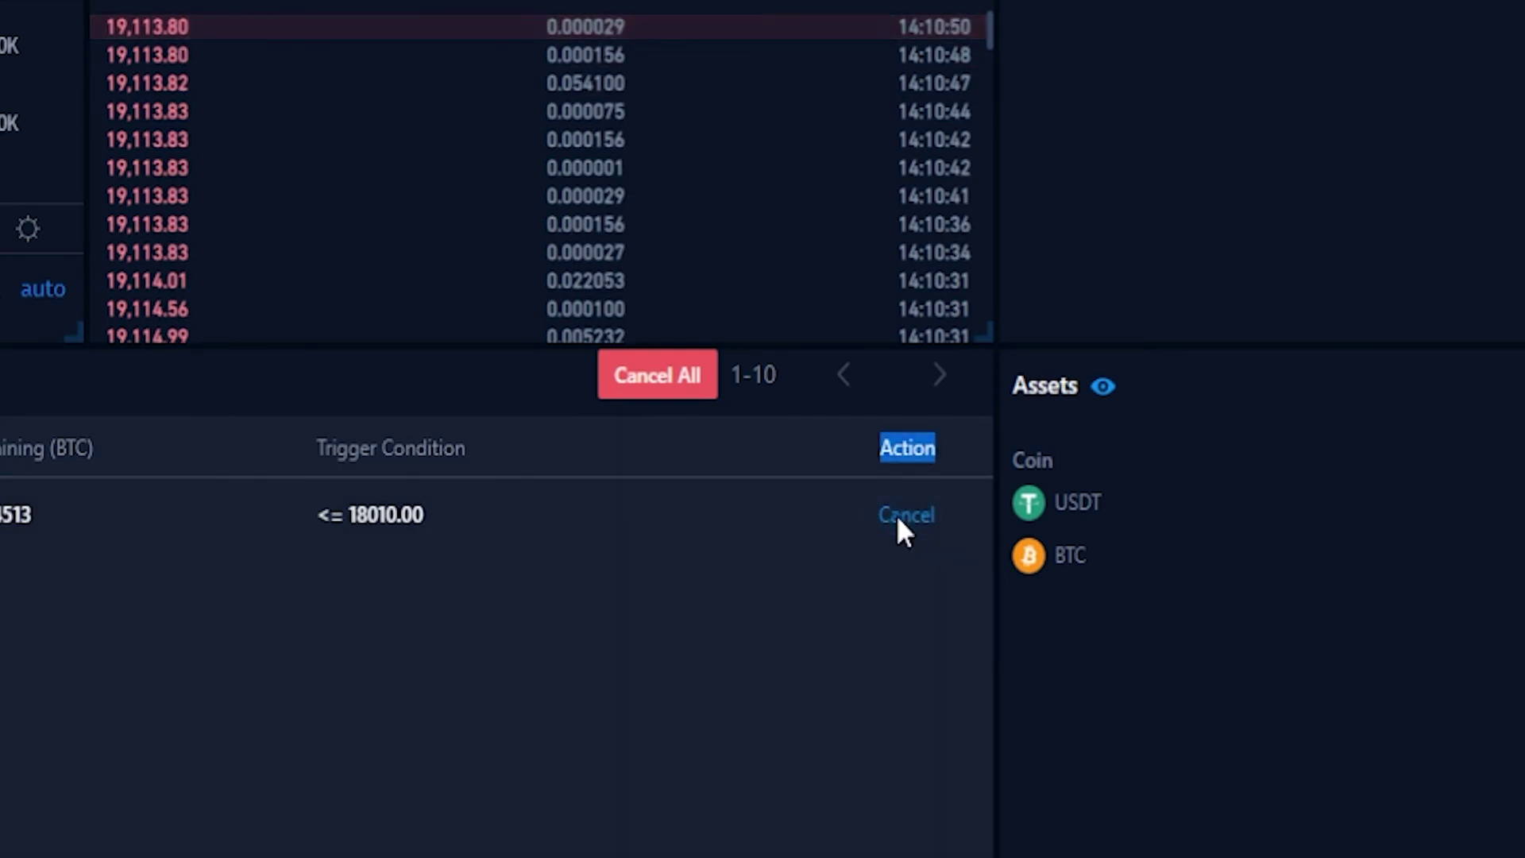
{"action": "left_click", "coordinate": [899, 517]}
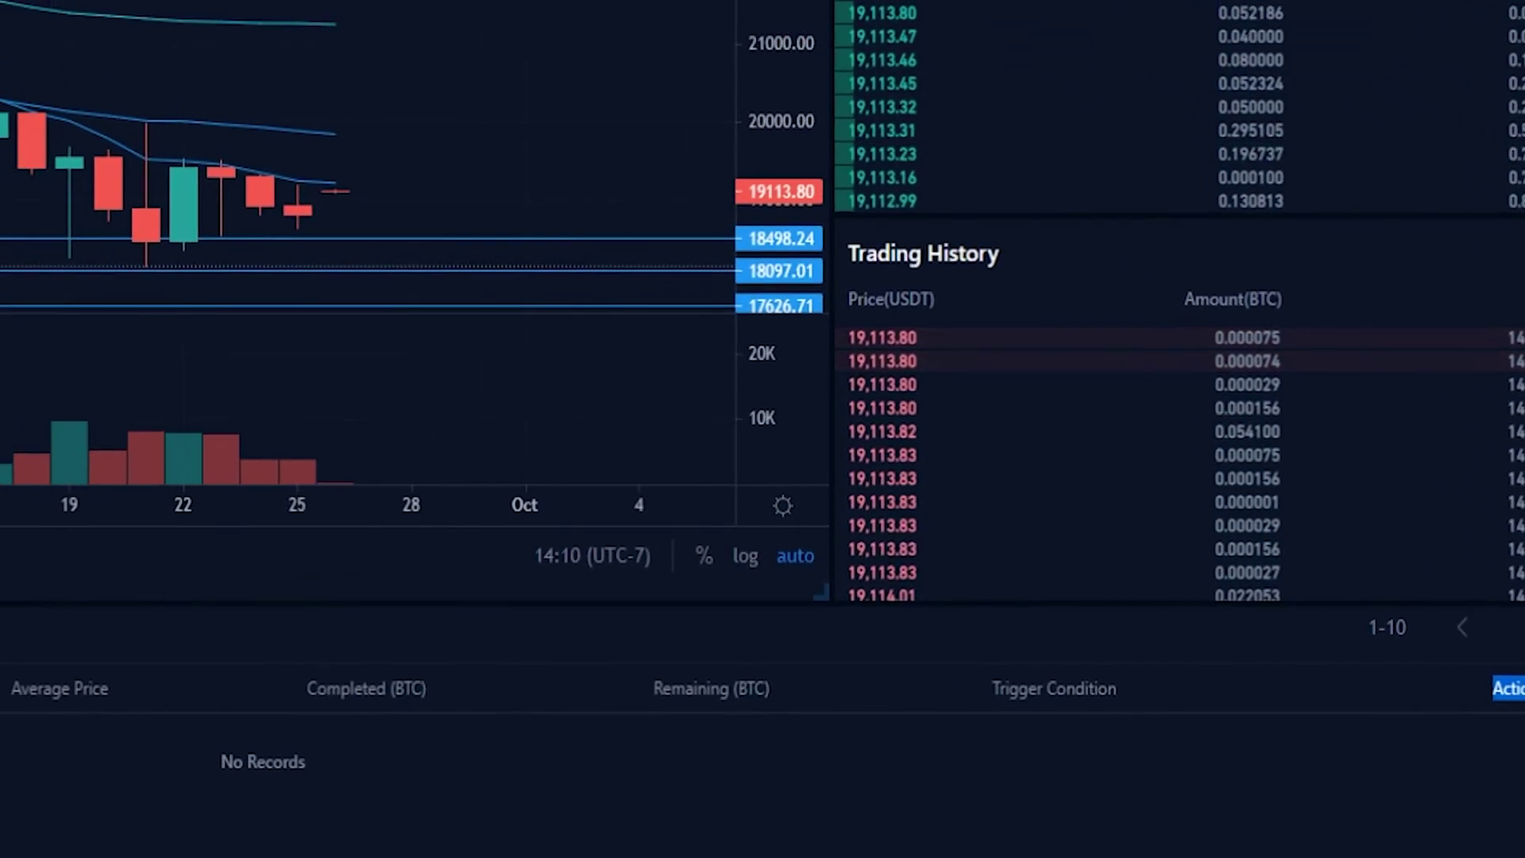